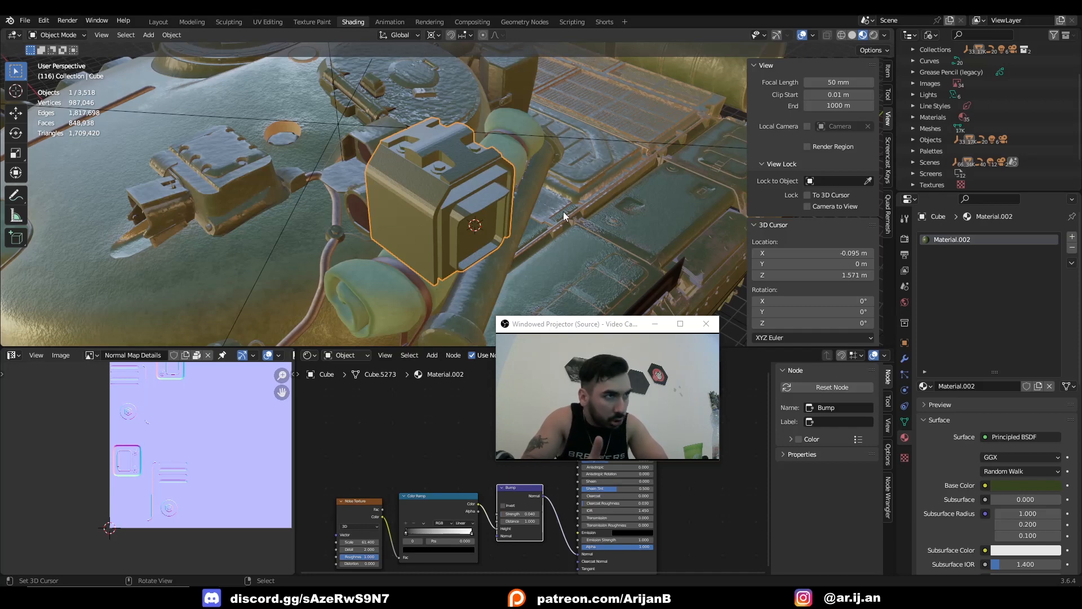
# - Make a separate copy of the selected box's material and add a second material slot holding Material.002
pyautogui.moveTo(573, 323); pyautogui.dragTo(688, 341)
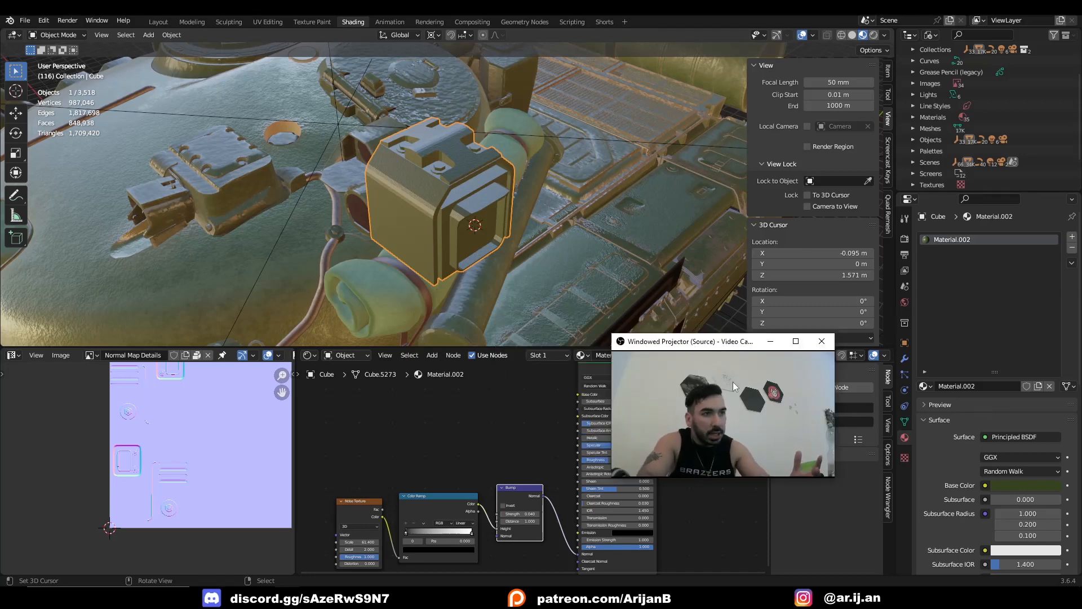
pyautogui.click(943, 244)
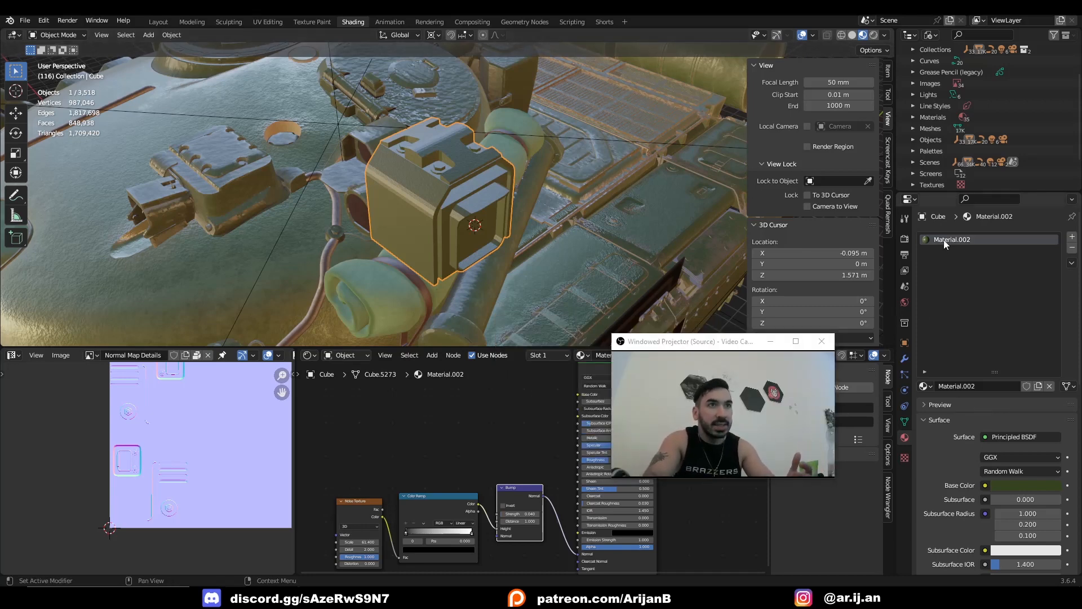
pyautogui.click(1039, 386)
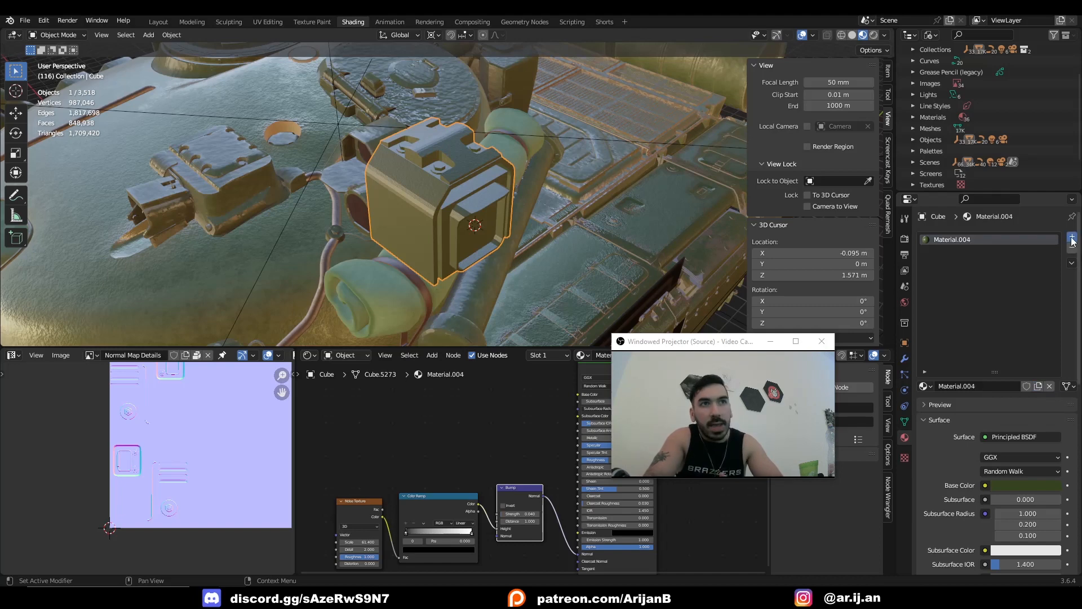
pyautogui.click(1072, 236)
pyautogui.click(924, 386)
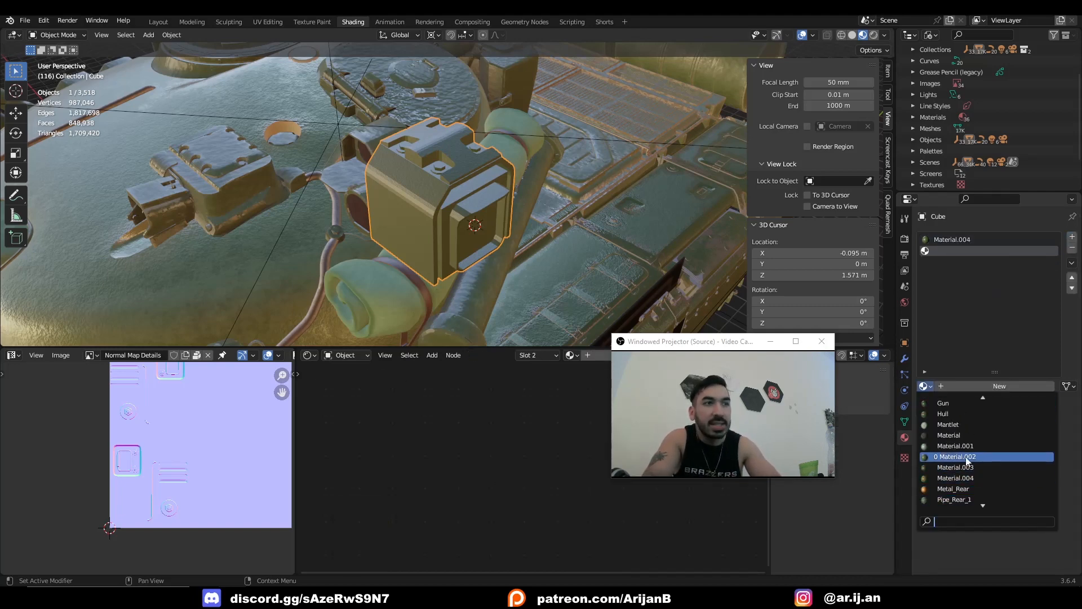
pyautogui.click(959, 457)
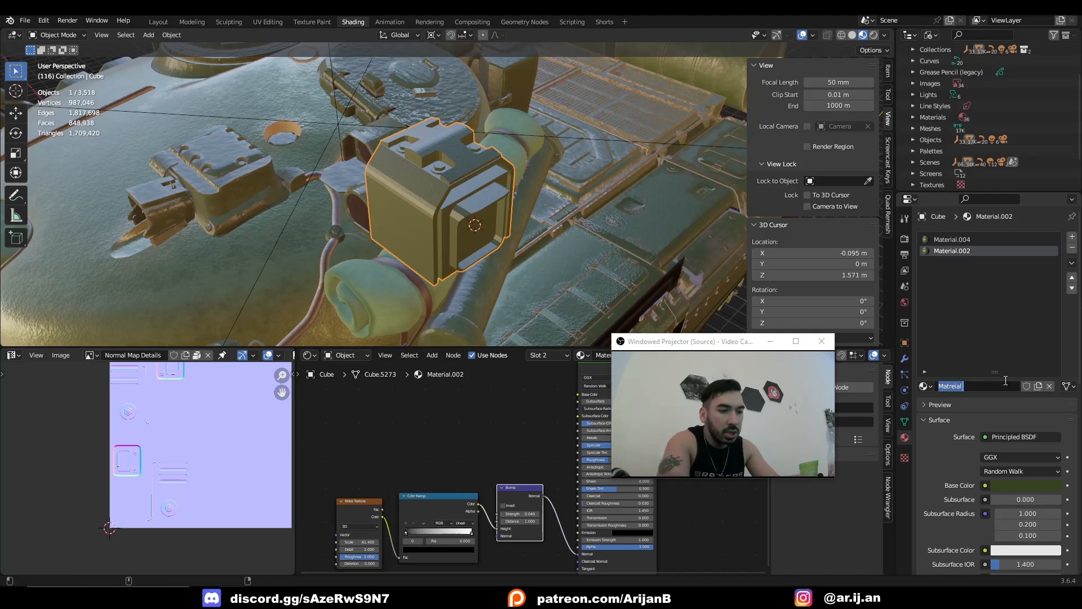
# - Rename Material.002 as "Matreial 1" and Material.004 as "Material 2", with Matreial 1 in the first slot and Material 2 active
pyautogui.write('Mat')
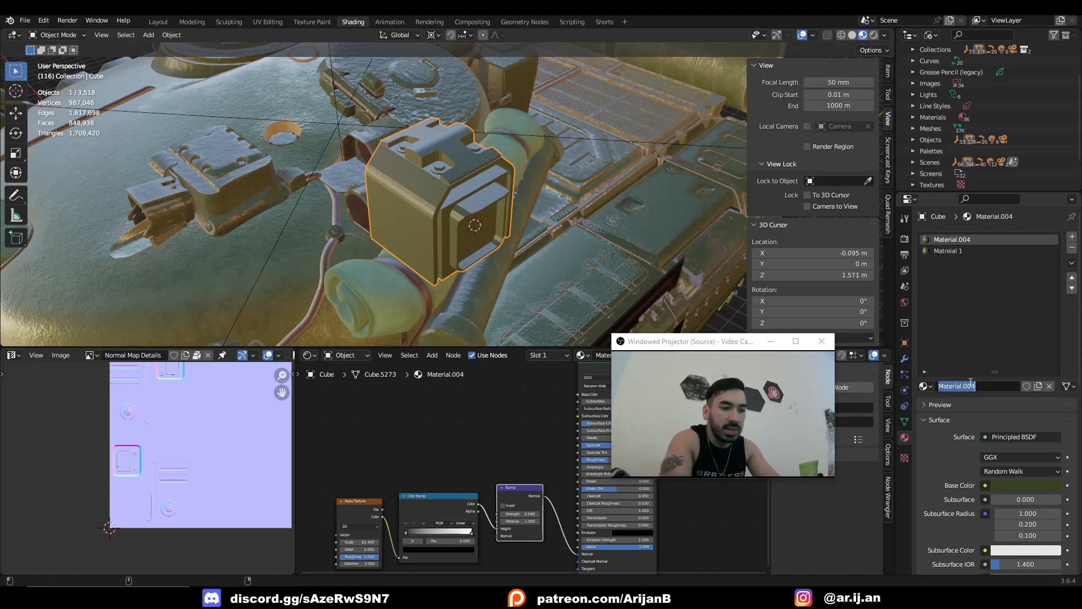
pyautogui.write('M')
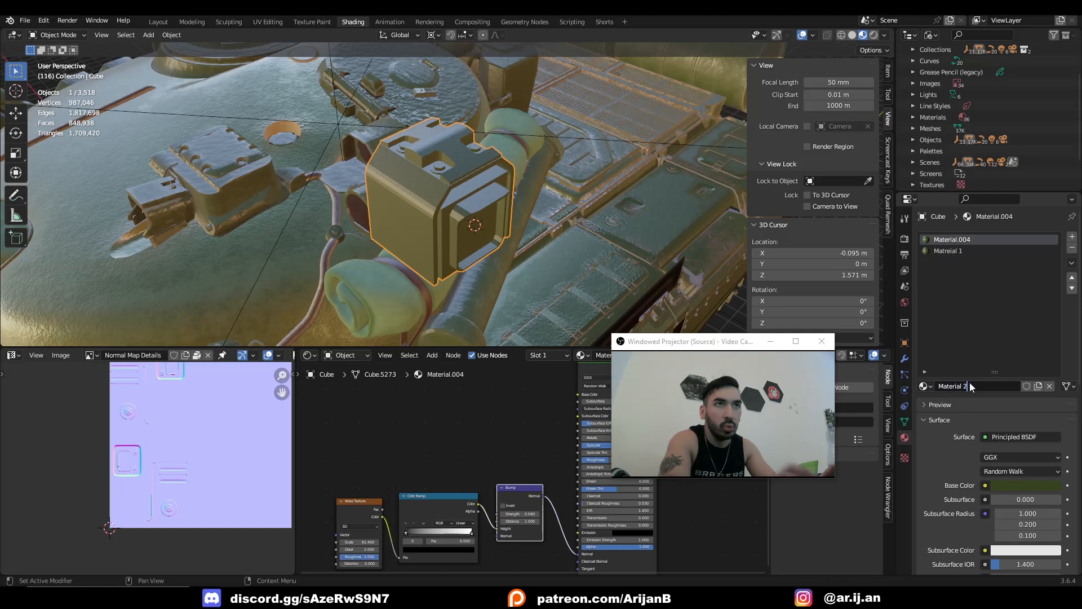
pyautogui.write('aterial 2')
pyautogui.press('Return')
pyautogui.click(950, 252)
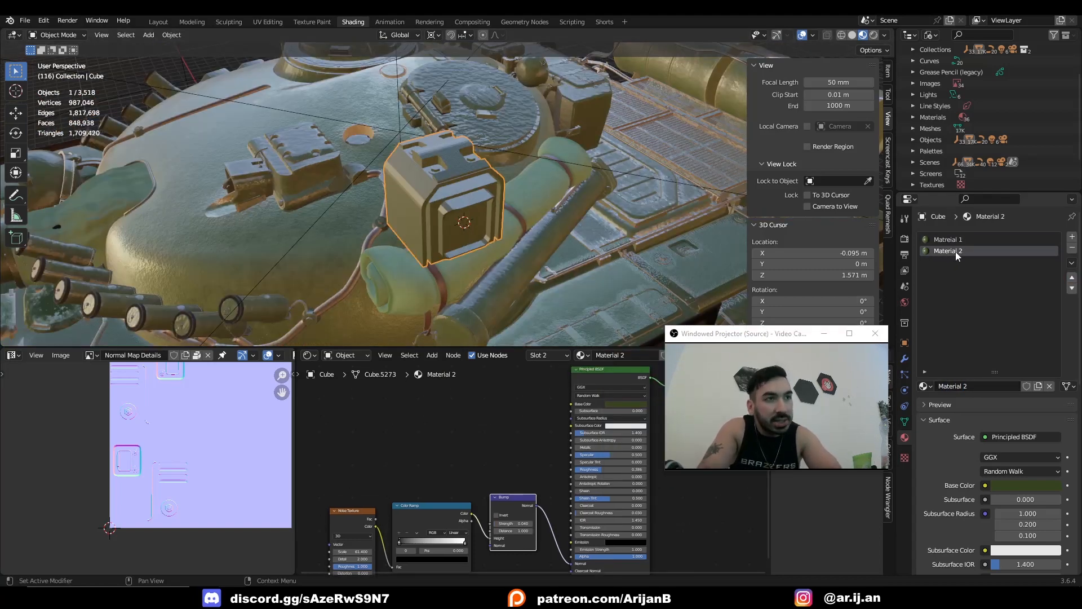
# - Add a cube beside the box, moved about 0.39 m in X, 0.50 m in Y and 0.13 m in Z, and give it Material 2
pyautogui.moveTo(485, 347); pyautogui.dragTo(460, 241)
pyautogui.moveTo(534, 353); pyautogui.dragTo(434, 348, button='middle')
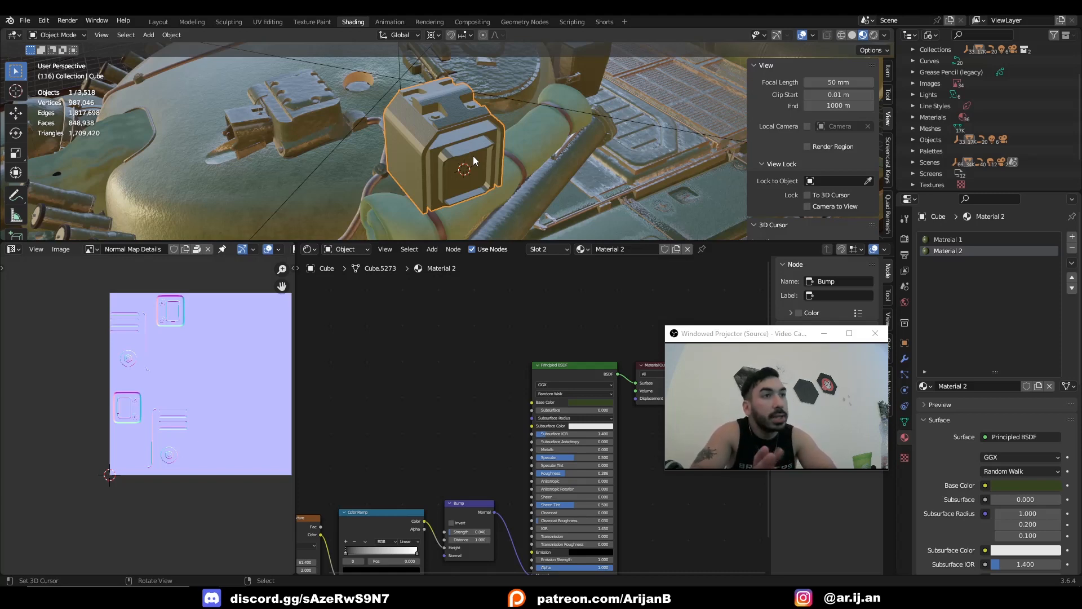
pyautogui.scroll(-3, 473, 156)
pyautogui.hotkey('shift', 'a')
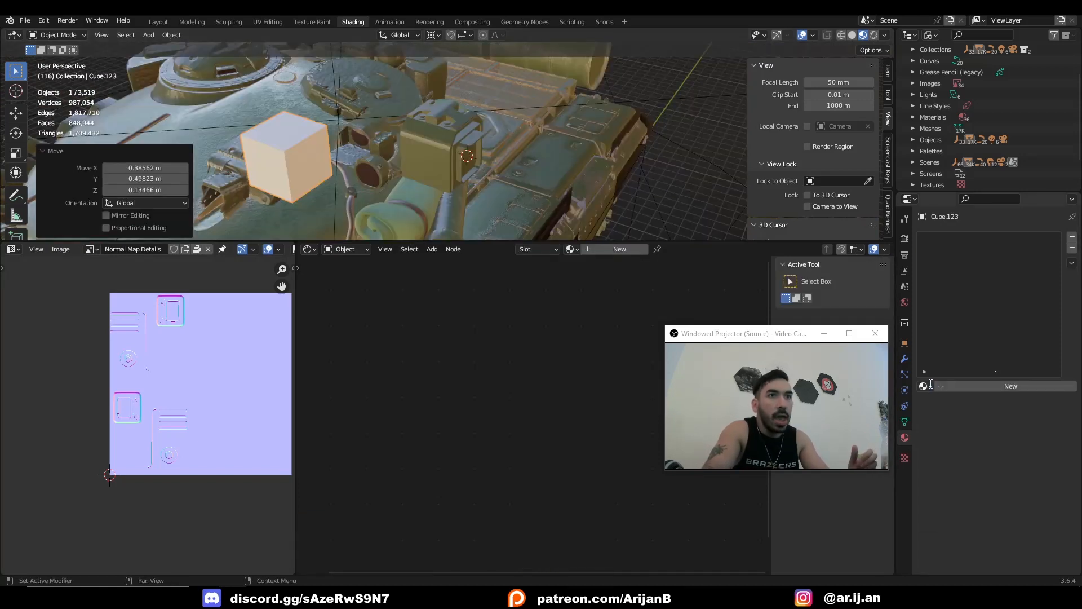
pyautogui.click(928, 387)
pyautogui.write('mat')
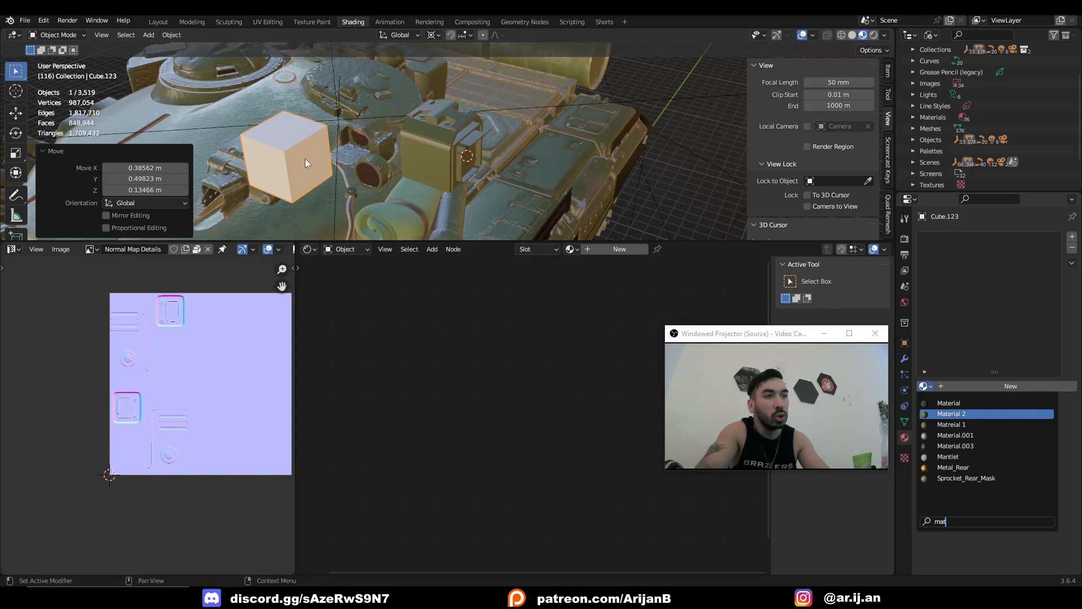
pyautogui.press('Return')
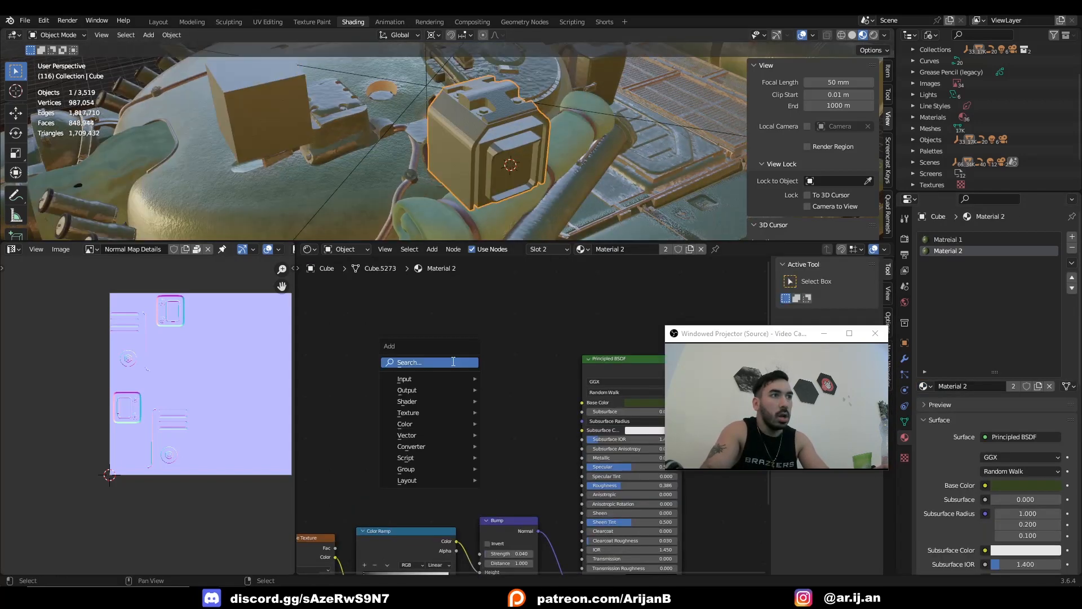
# - Add a Noise Texture node and a Color Ramp node to the box's Material 2
pyautogui.write('nois')
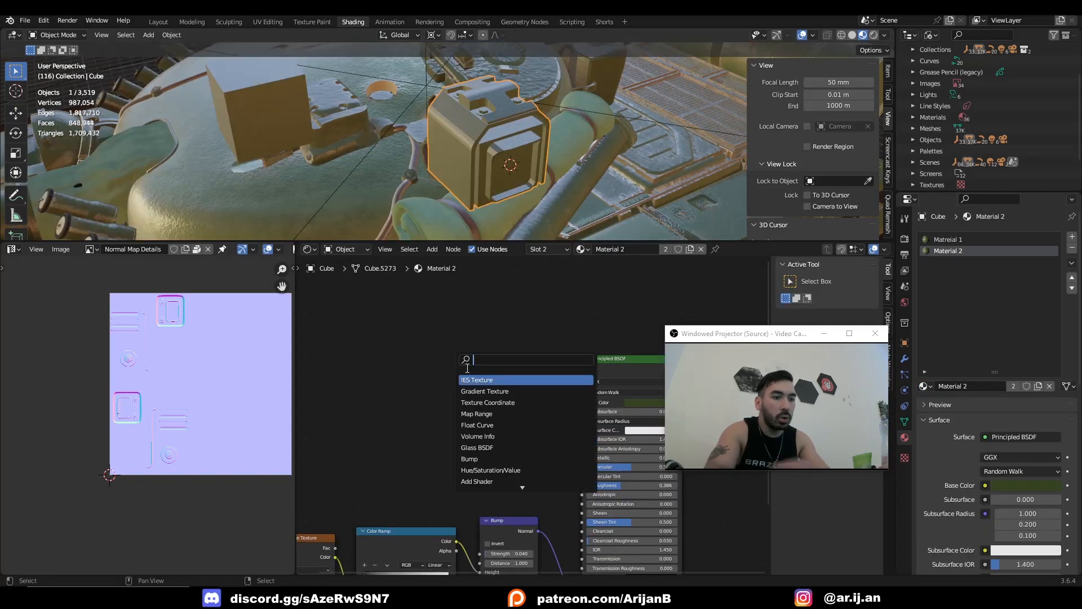
pyautogui.write('e')
pyautogui.press('Return')
pyautogui.click(387, 359)
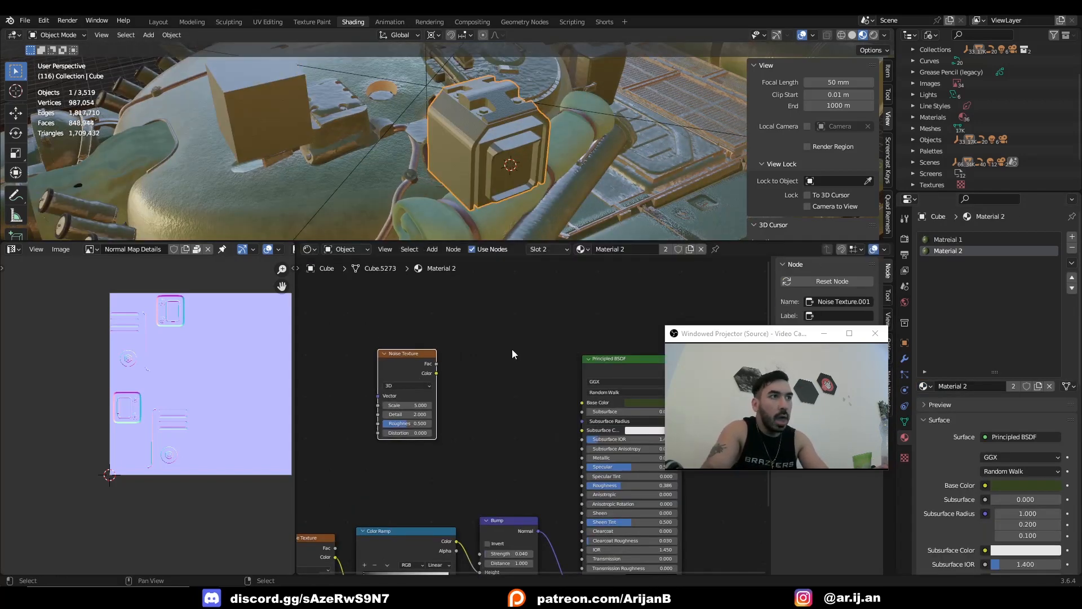
pyautogui.hotkey('shift', 'a')
pyautogui.click(515, 350)
pyautogui.write('color')
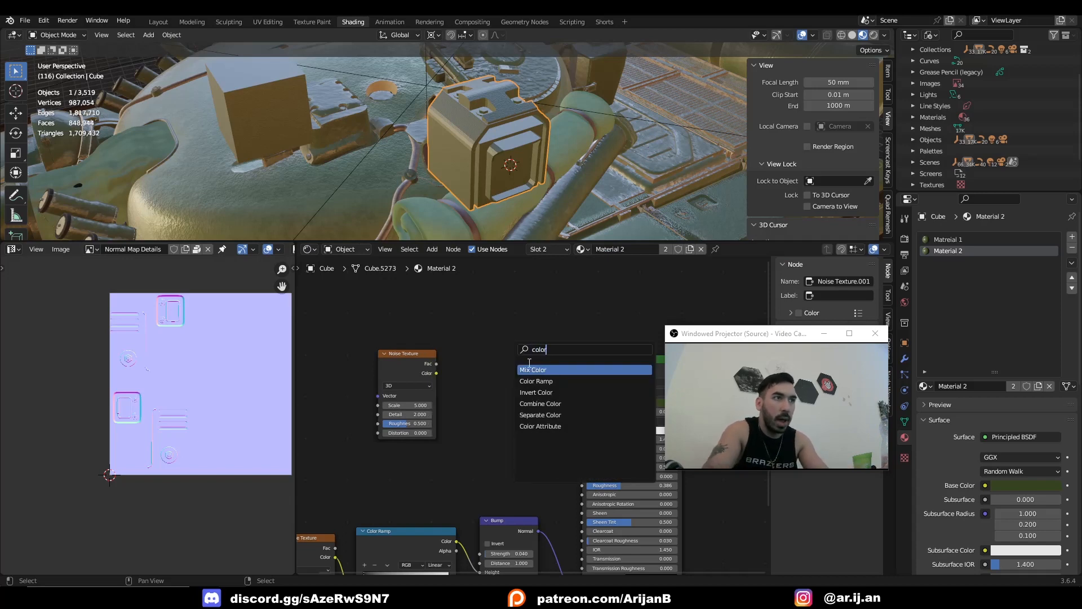
pyautogui.click(536, 381)
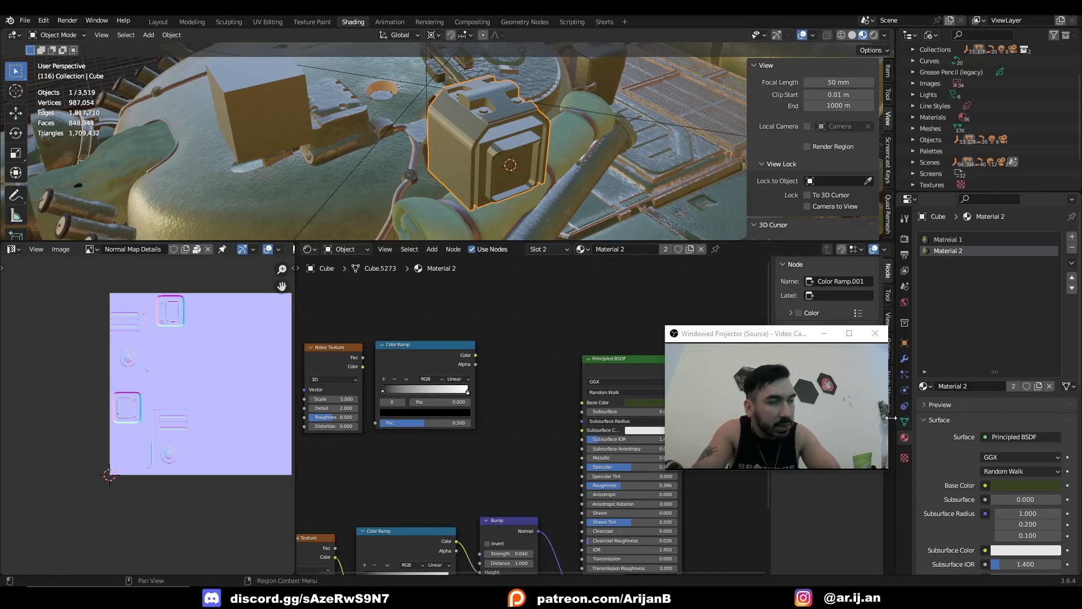
# - Move the new Color Ramp's black stop to 0.236 and bring its white stop inward
pyautogui.scroll(2, 427, 390)
pyautogui.moveTo(414, 388); pyautogui.dragTo(442, 388)
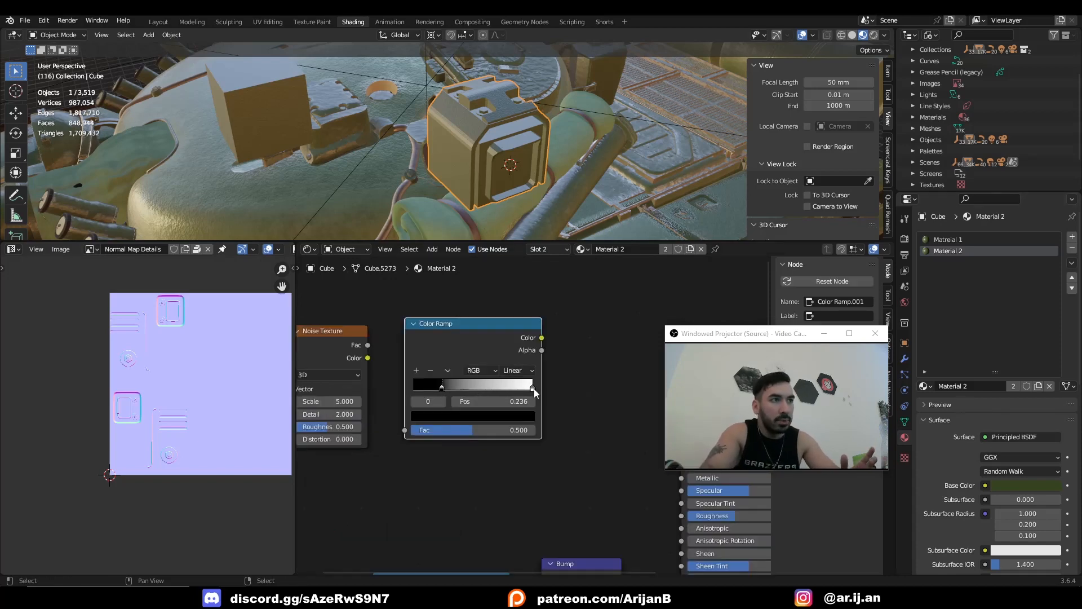
pyautogui.moveTo(534, 388); pyautogui.dragTo(495, 388)
pyautogui.click(442, 388)
pyautogui.moveTo(442, 387); pyautogui.dragTo(350, 378, button='middle')
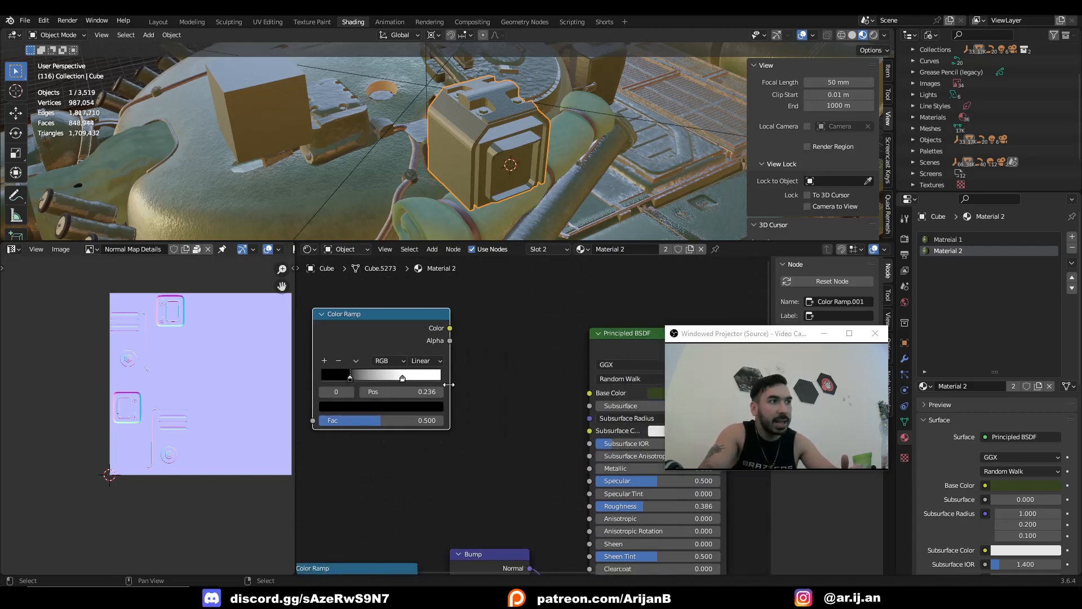
pyautogui.moveTo(481, 397); pyautogui.dragTo(413, 407, button='middle')
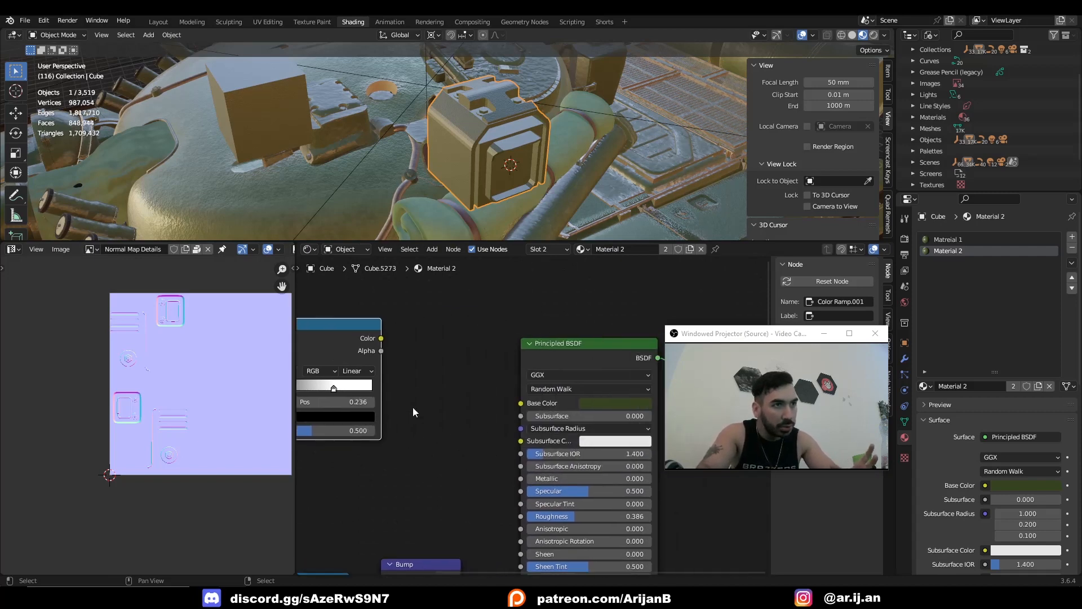
# - Copy the Principled BSDF's green base color to the Color Ramp's black stop and move the white stop to 0.591
pyautogui.moveTo(447, 194); pyautogui.dragTo(446, 155, button='middle')
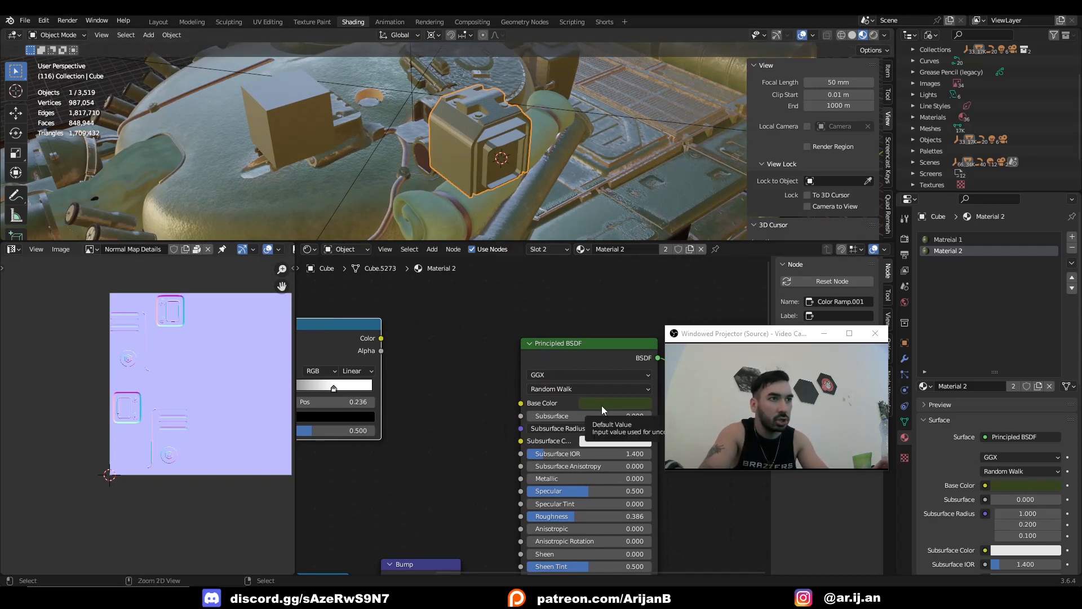
pyautogui.moveTo(424, 447); pyautogui.dragTo(552, 433, button='middle')
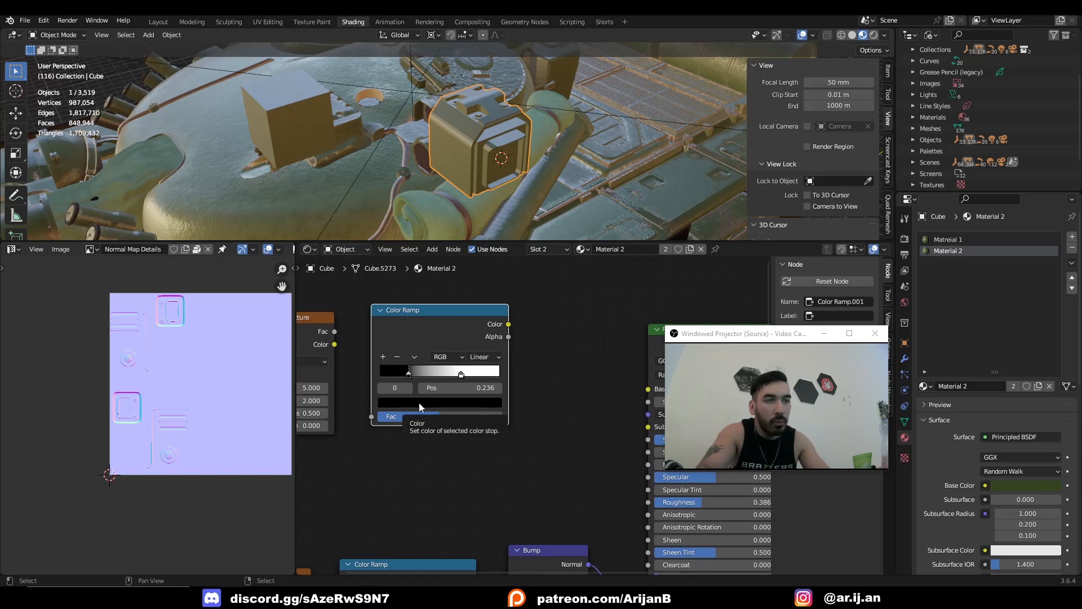
pyautogui.hotkey('ctrl', 'v')
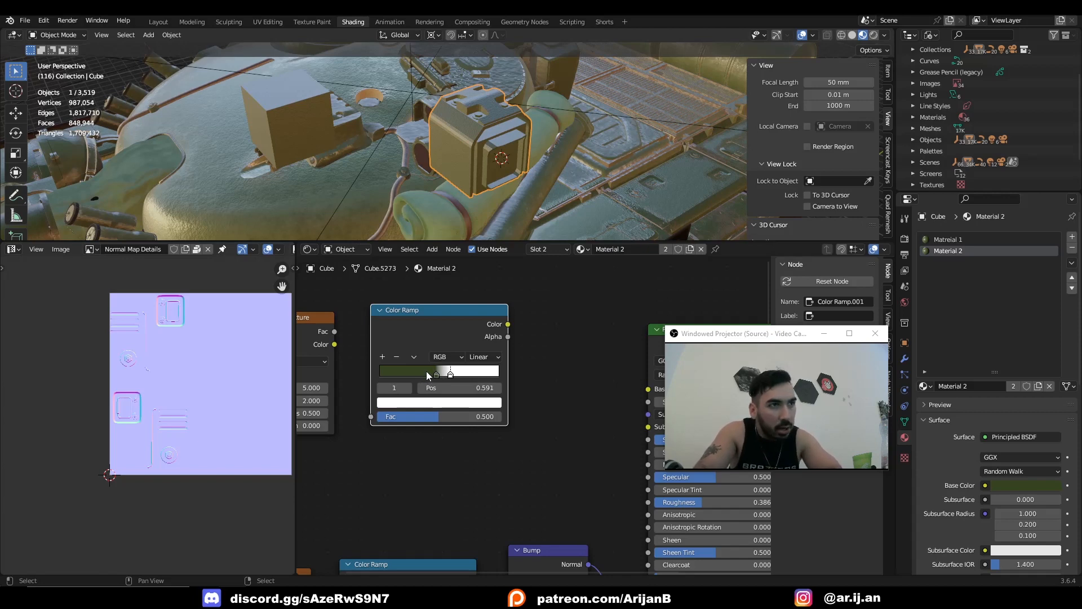
# - Link the Noise Texture's Color to the Color Ramp's Fac, and the ramp's Color to the Principled BSDF's Base Color
pyautogui.moveTo(398, 326); pyautogui.dragTo(452, 312, button='middle')
pyautogui.moveTo(389, 330); pyautogui.dragTo(422, 402)
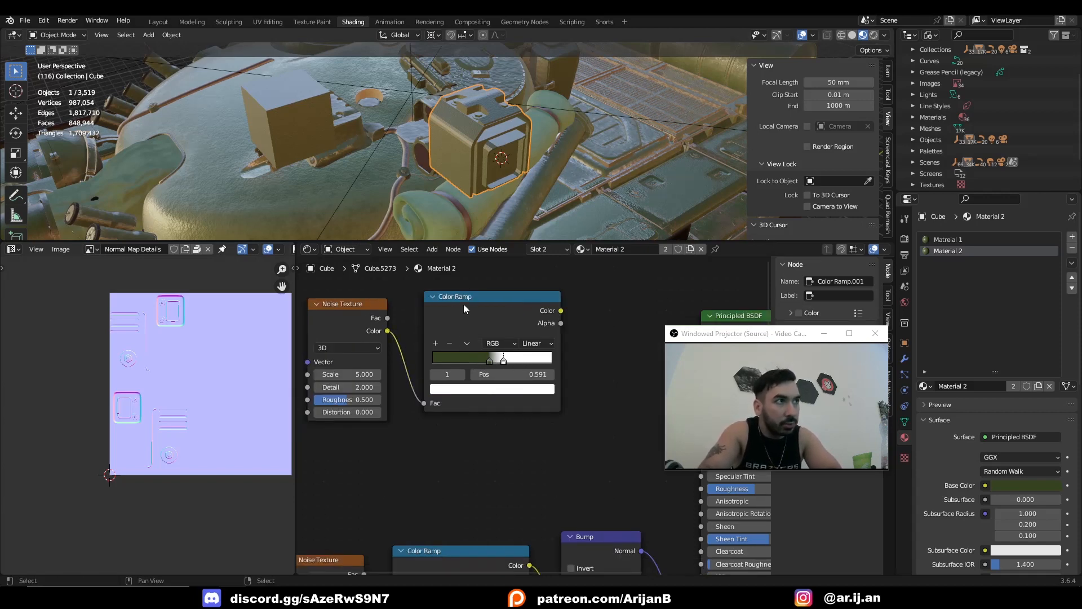
pyautogui.moveTo(464, 303); pyautogui.dragTo(300, 335, button='middle')
pyautogui.moveTo(397, 344); pyautogui.dragTo(538, 407)
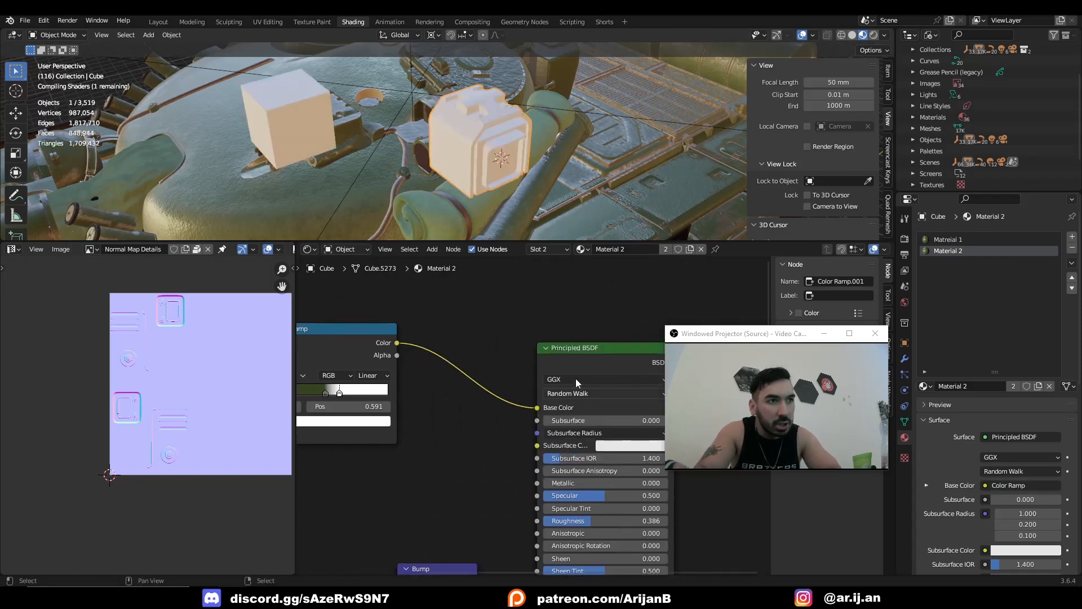
# - Move the Color Ramp's white stop to 0.509 and set the Noise Texture scale to 6.200
pyautogui.scroll(-1, 576, 378)
pyautogui.moveTo(524, 183); pyautogui.dragTo(505, 180, button='middle')
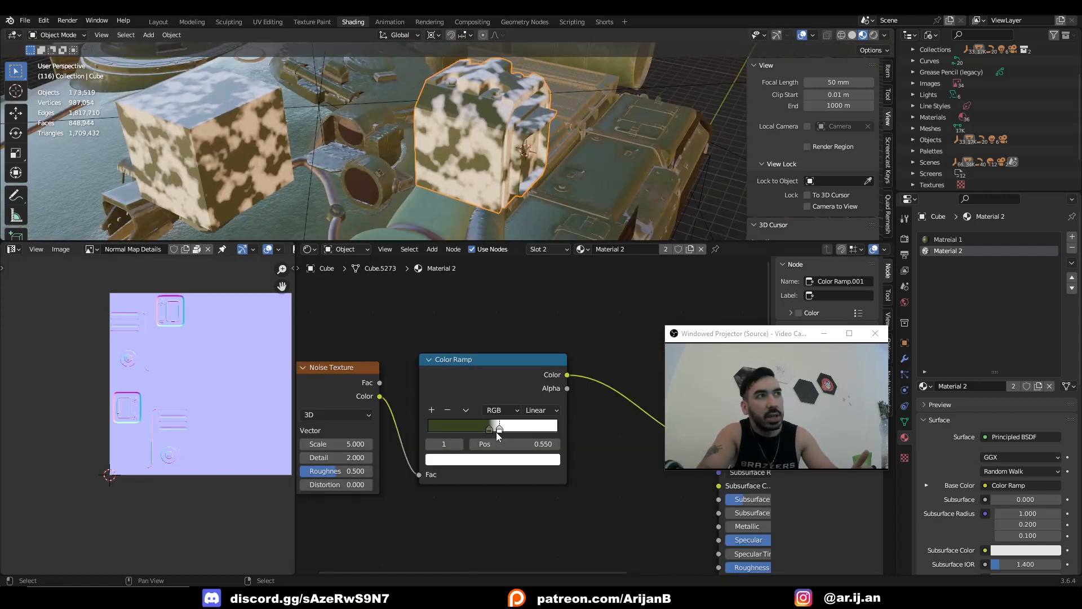
pyautogui.moveTo(496, 431); pyautogui.dragTo(495, 431)
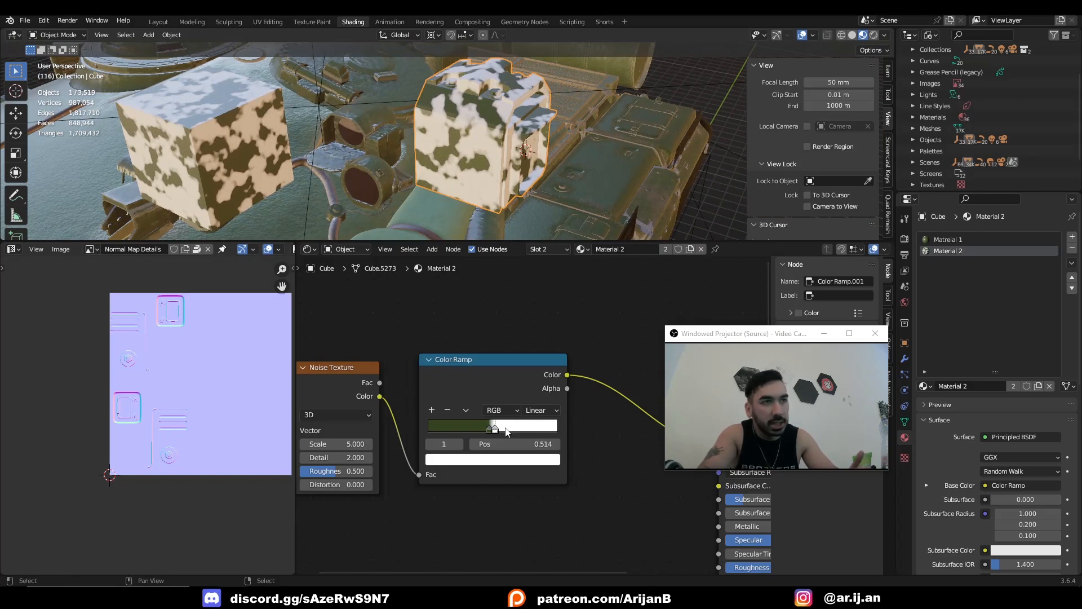
pyautogui.moveTo(529, 397); pyautogui.dragTo(634, 412, button='middle')
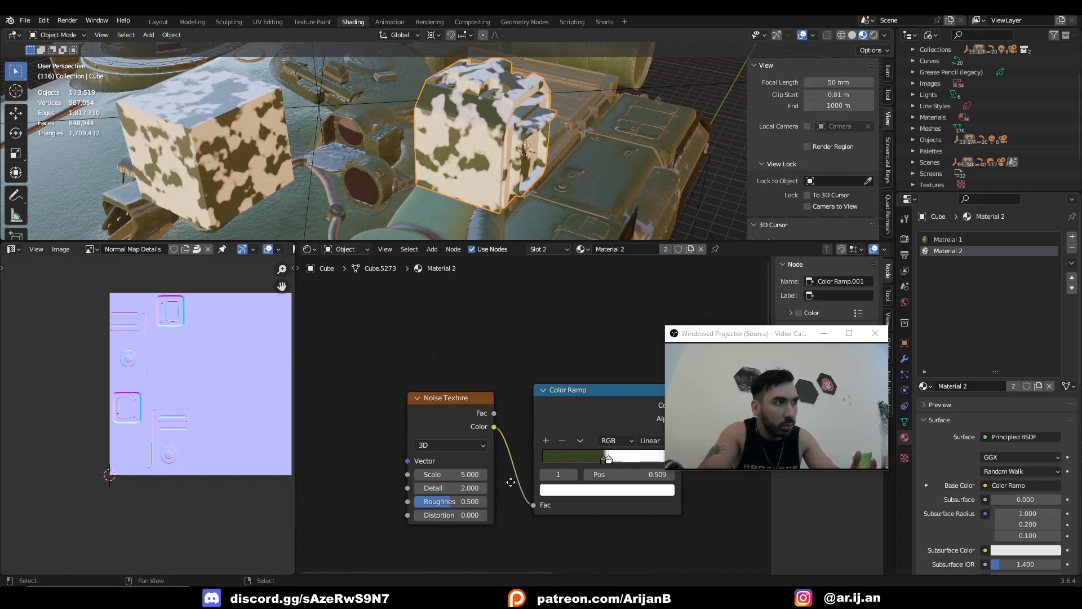
pyautogui.moveTo(445, 459)
pyautogui.mouseDown()
pyautogui.moveTo(403, 459)
pyautogui.moveTo(463, 458)
pyautogui.mouseUp()
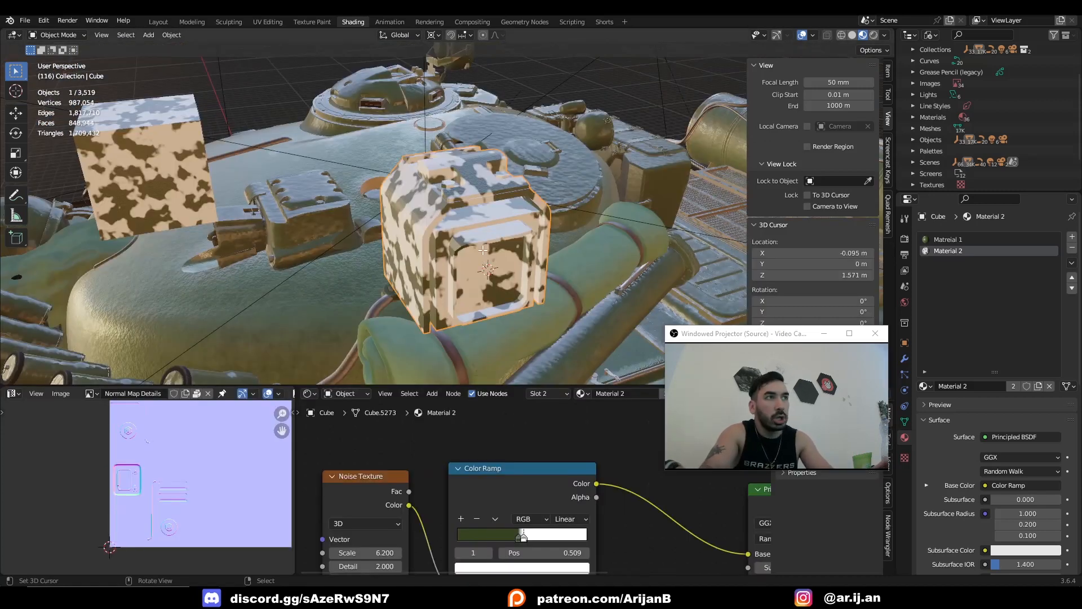
# - Assign Matreial 1 to all faces of the box mesh
pyautogui.press('Tab')
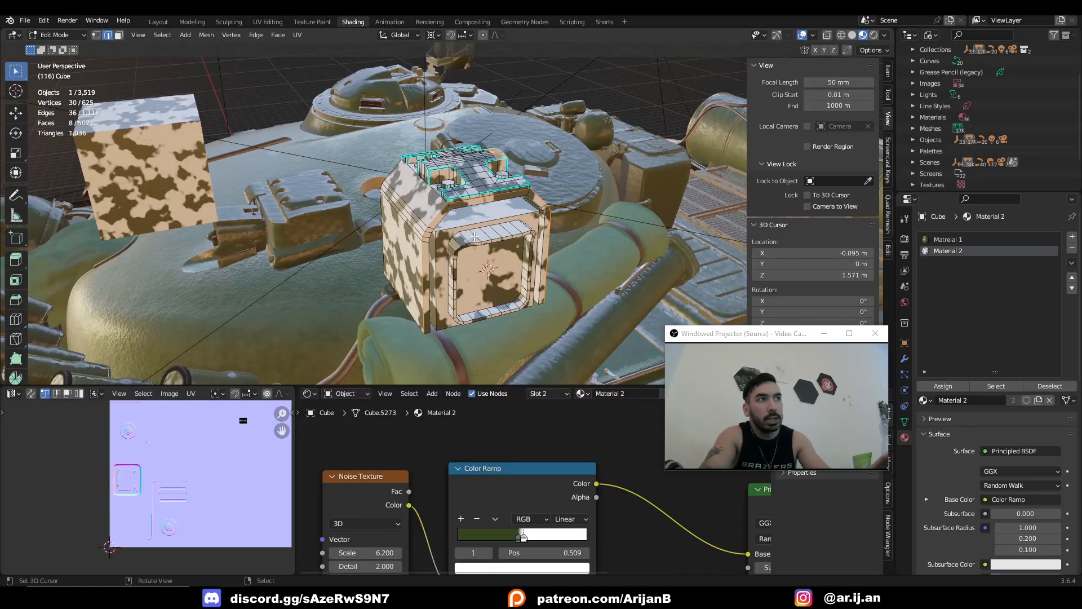
pyautogui.press('a')
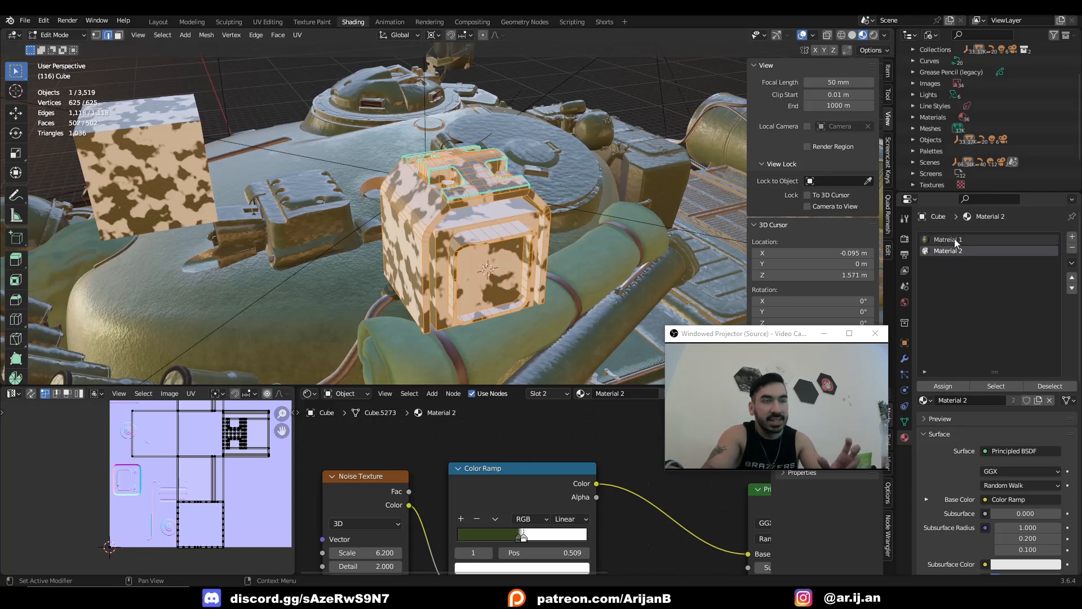
pyautogui.click(947, 240)
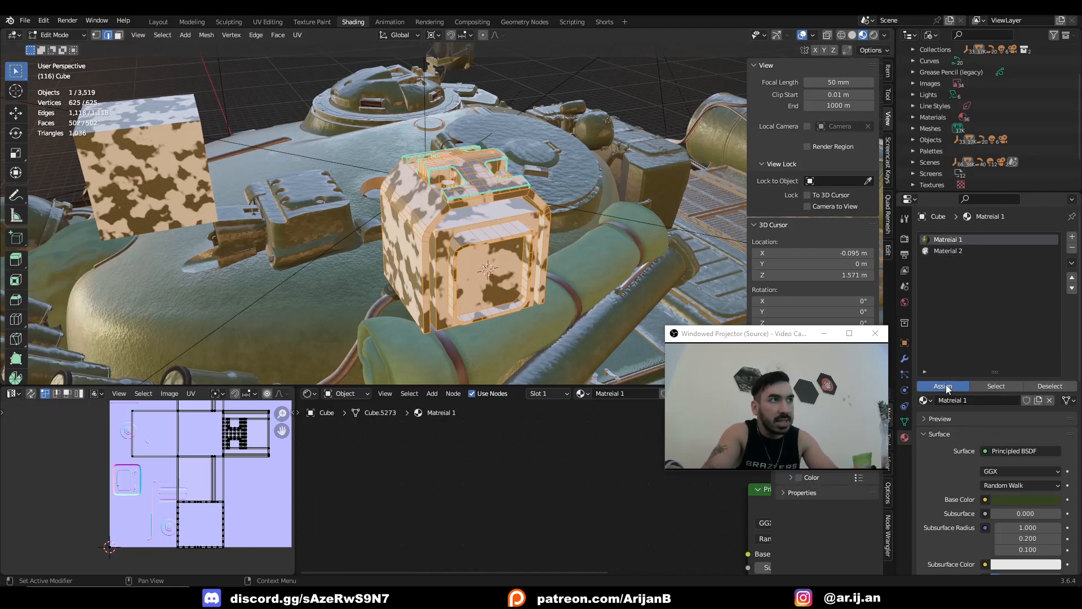
pyautogui.click(943, 386)
pyautogui.moveTo(434, 209); pyautogui.dragTo(474, 191, button='middle')
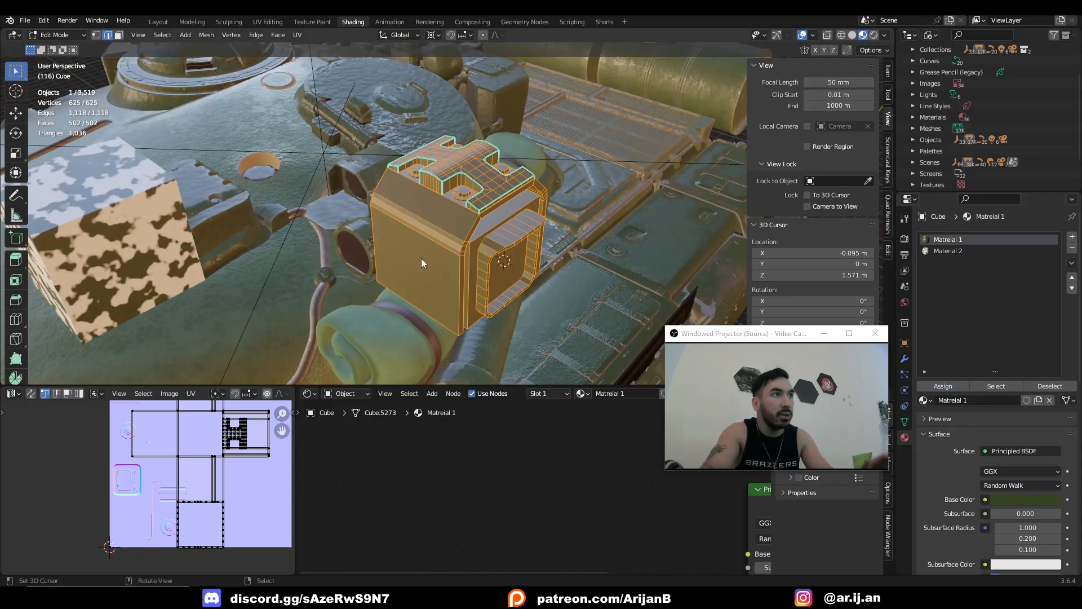
# - Extend the selected rim edges of the bolt recess to all box edges with similar Face Angles
pyautogui.press('Tab')
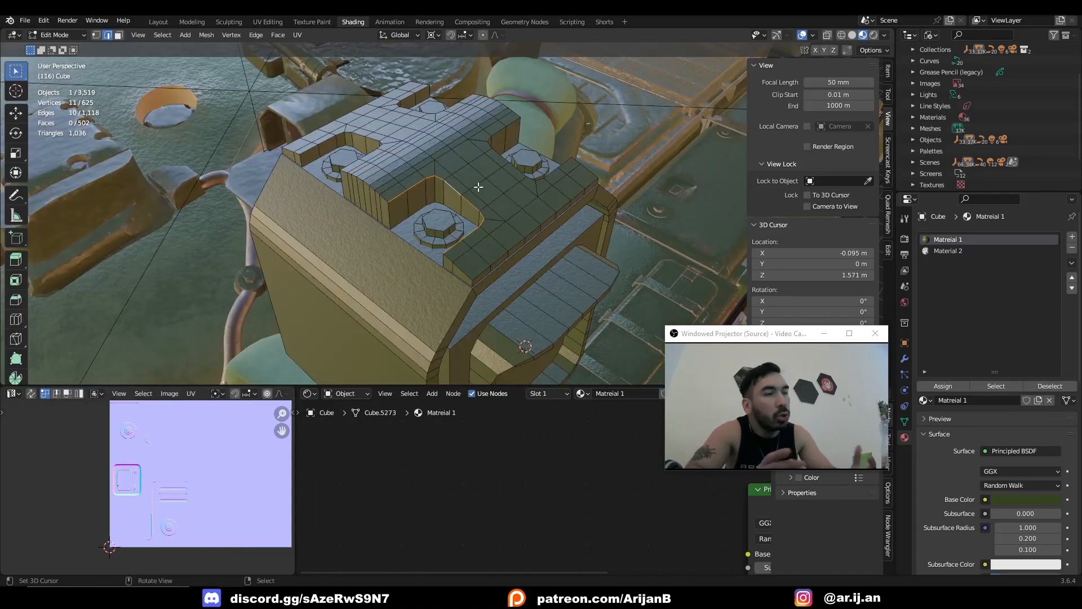
pyautogui.moveTo(478, 187); pyautogui.dragTo(468, 193, button='middle')
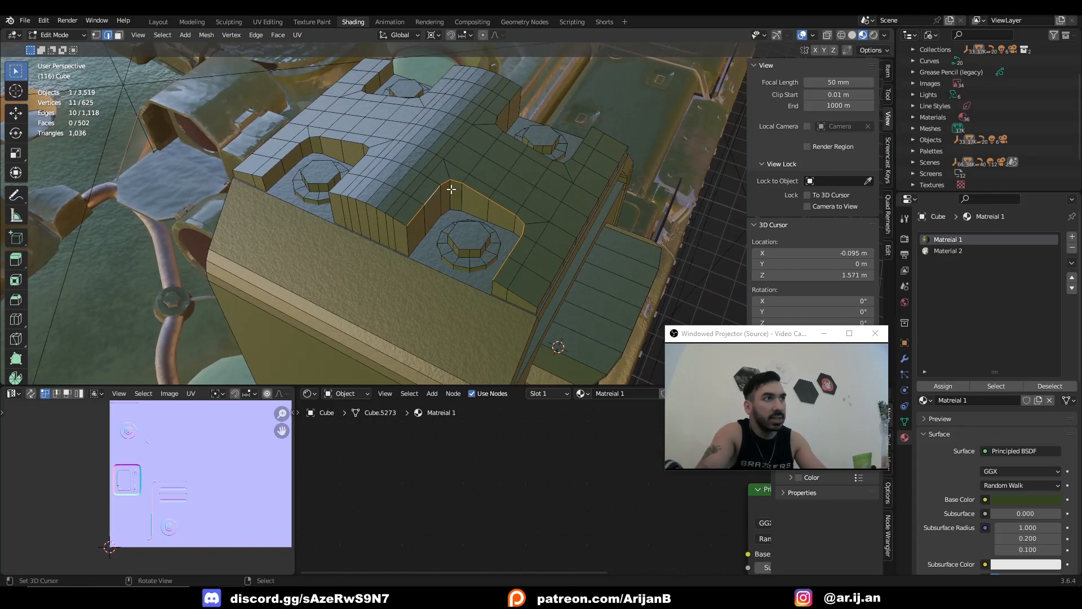
pyautogui.moveTo(498, 255); pyautogui.dragTo(480, 266, button='middle')
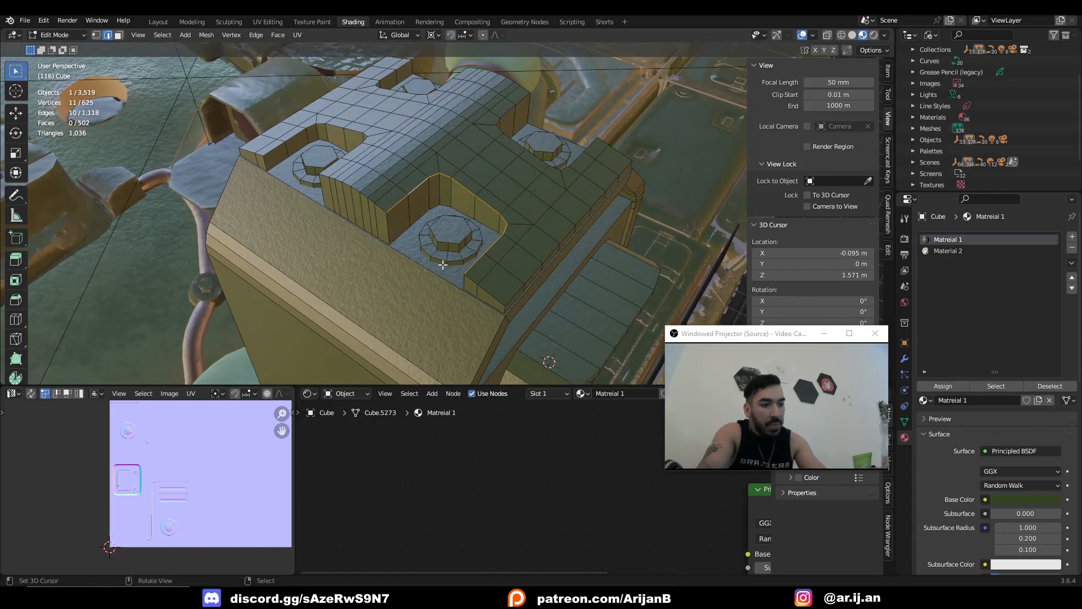
pyautogui.hotkey('shift', 'g')
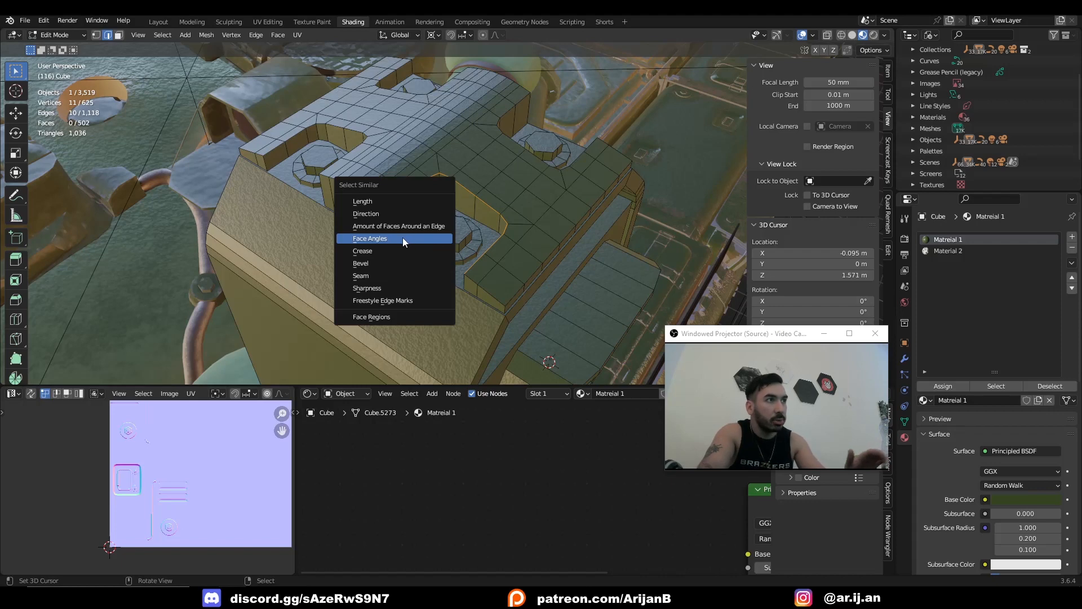
pyautogui.click(403, 237)
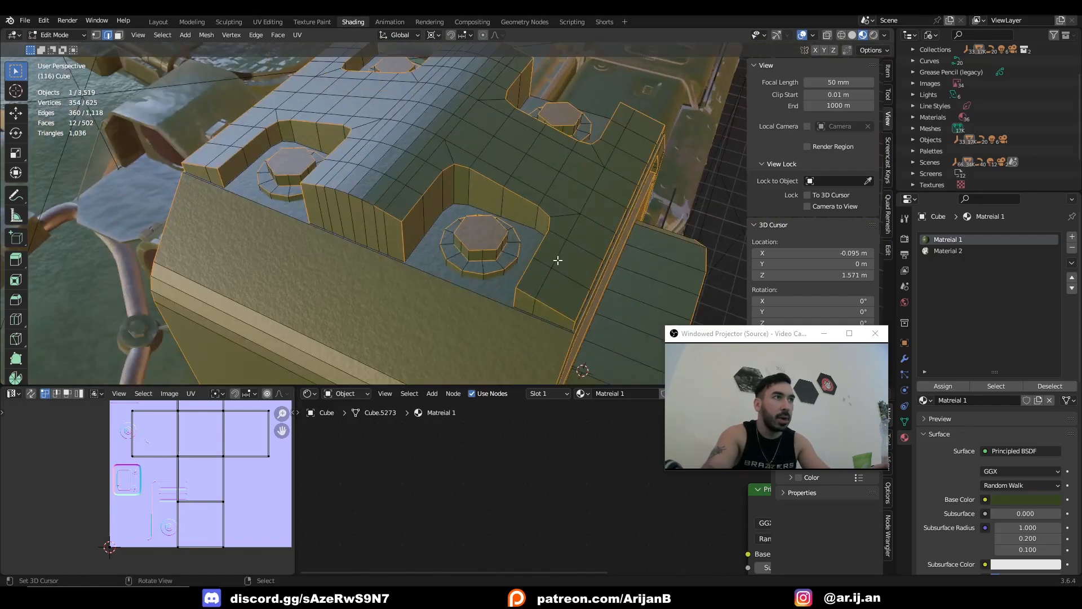
# - Bevel the selected sharp edges of the box with a width of about 0.00156 m and 2 segments
pyautogui.moveTo(367, 200); pyautogui.dragTo(417, 245, button='middle')
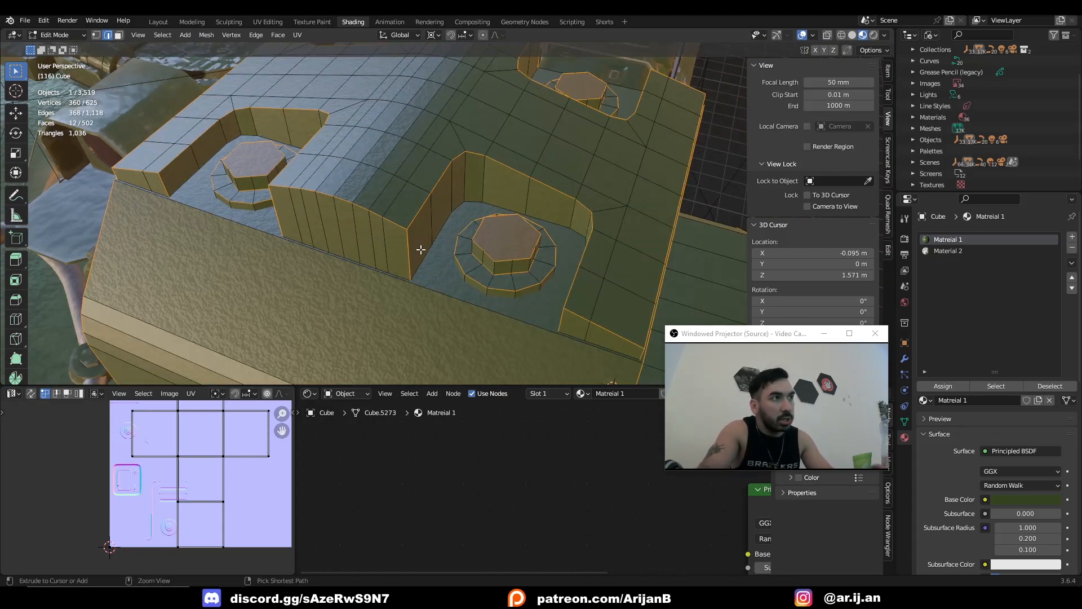
pyautogui.hotkey('ctrl', 'b')
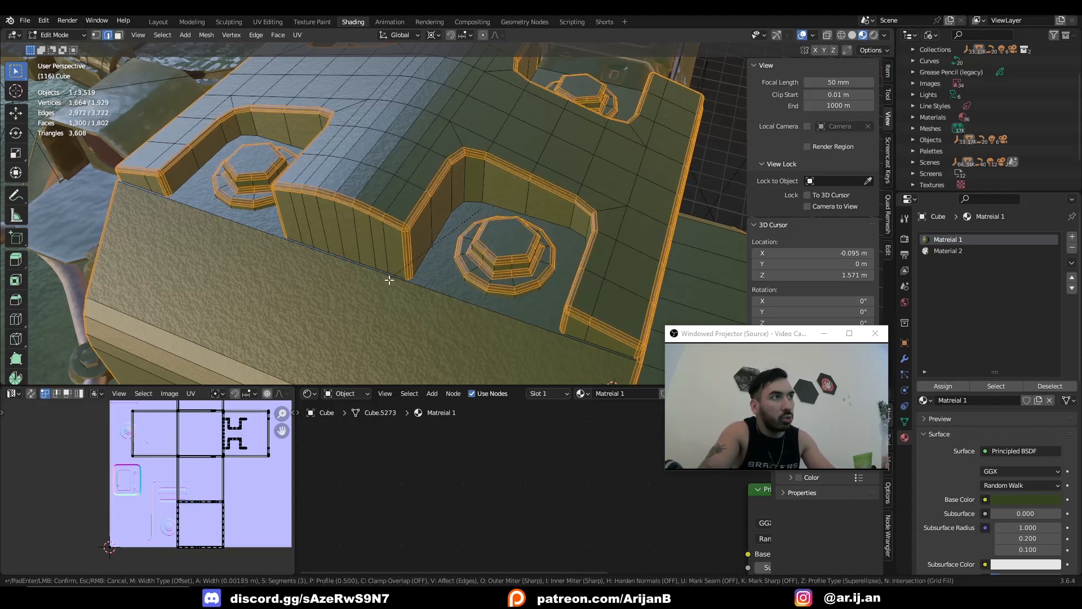
pyautogui.scroll(-1, 388, 279)
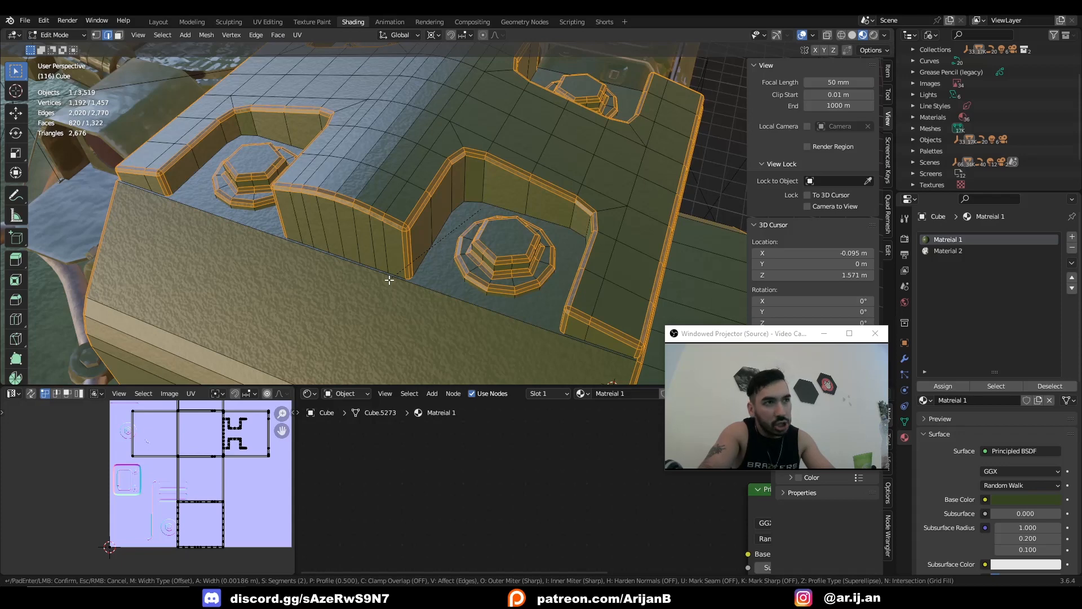
pyautogui.click(389, 279)
pyautogui.moveTo(389, 279); pyautogui.dragTo(473, 221, button='middle')
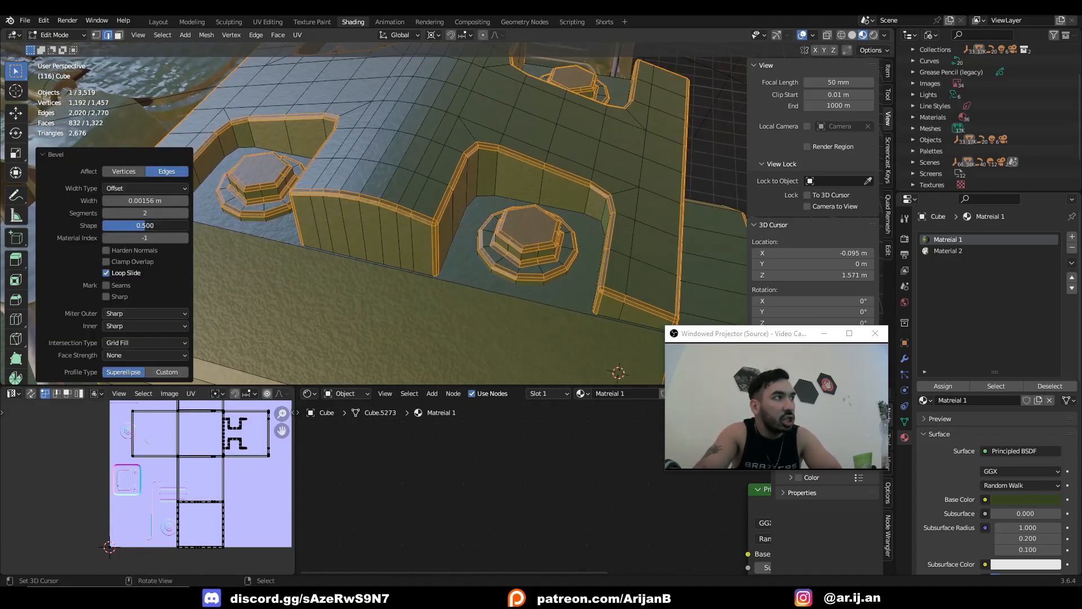
# - Set the bevel's shape to 1.000 and its material index to 1 so the beveled faces use Material 2
pyautogui.moveTo(144, 226); pyautogui.dragTo(199, 231)
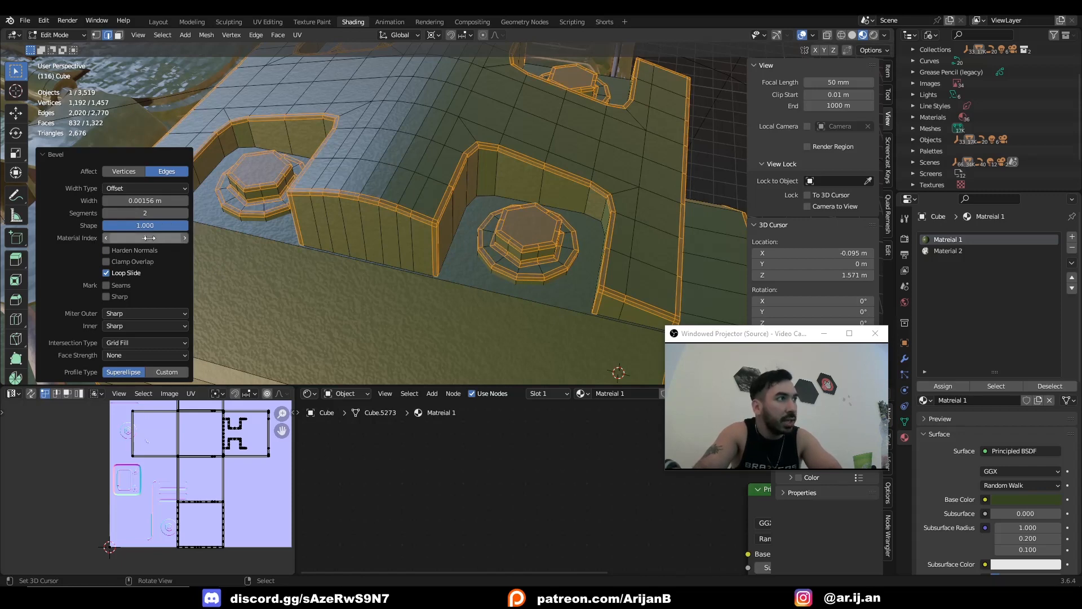
pyautogui.click(185, 238)
pyautogui.moveTo(338, 208); pyautogui.dragTo(440, 193, button='middle')
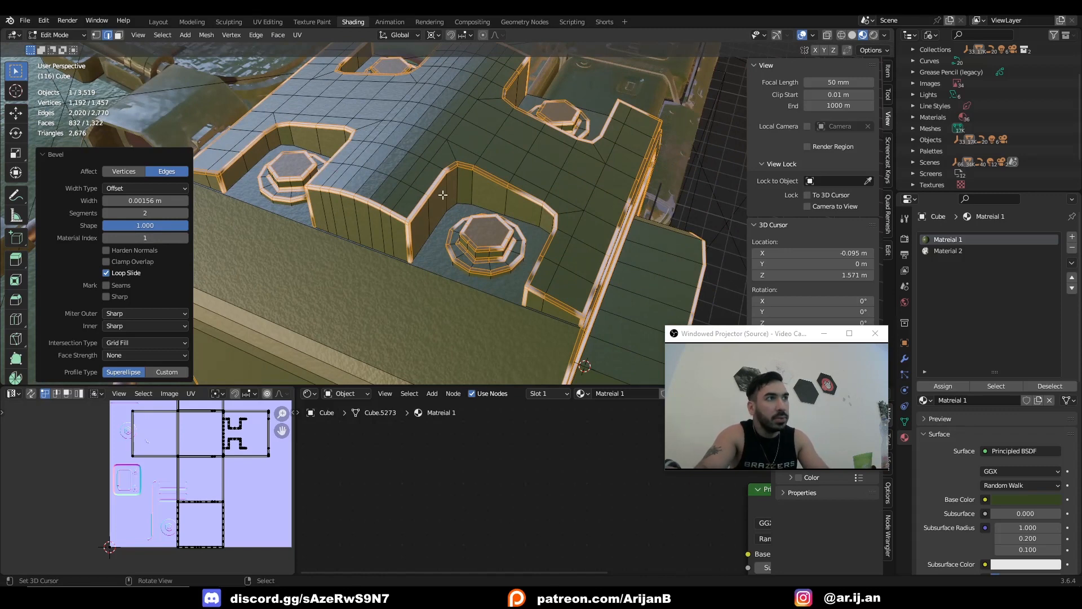
# - Return to Object Mode and set Material 2's Noise Texture scale to 22.100 and roughness to 1.000
pyautogui.press('Tab')
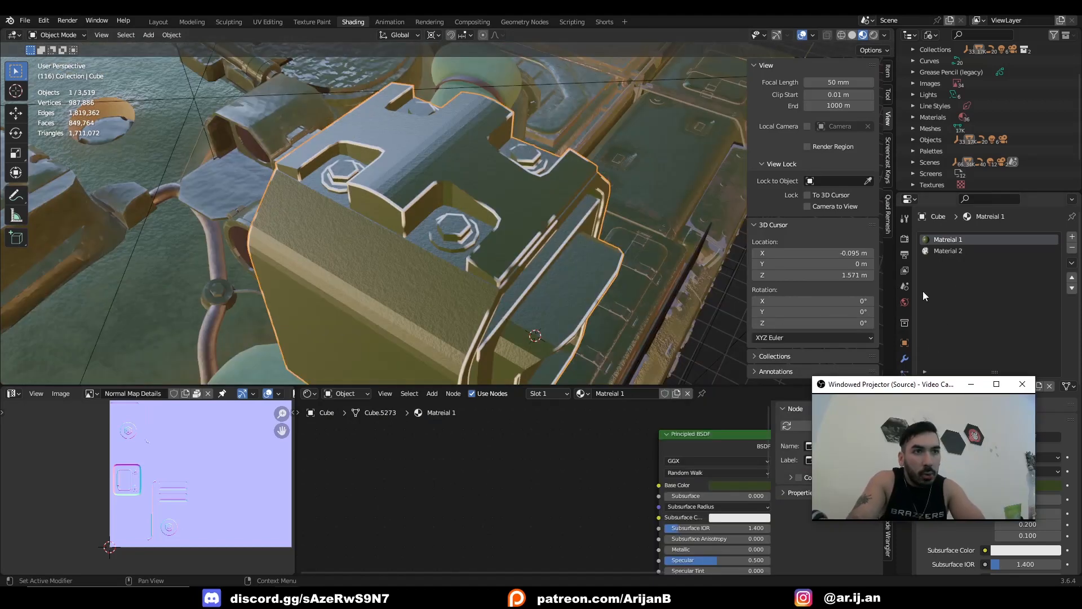
pyautogui.click(945, 253)
pyautogui.scroll(1, 597, 478)
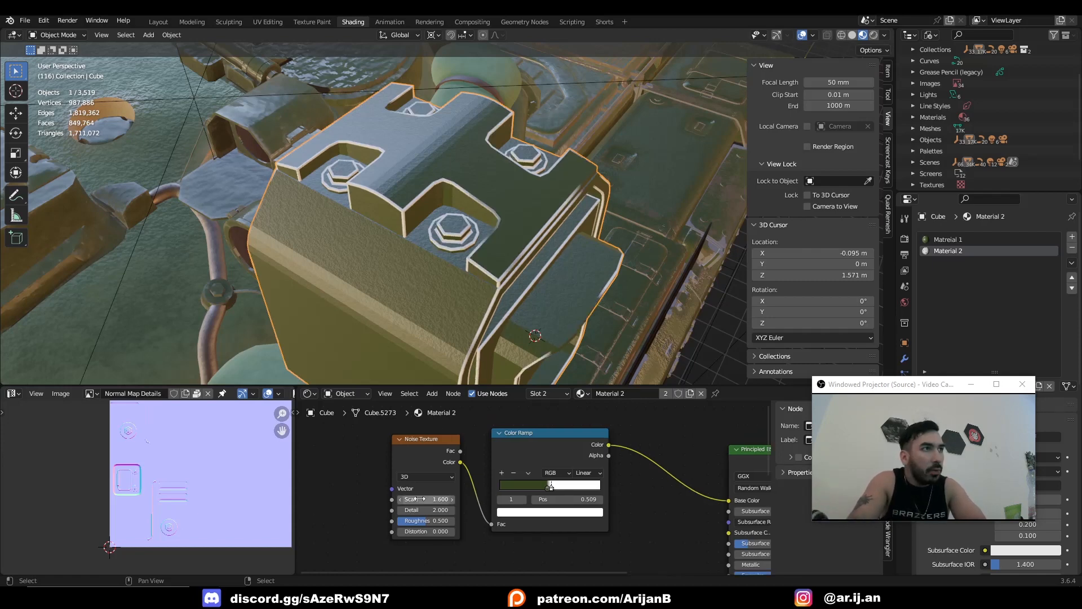
pyautogui.moveTo(416, 499)
pyautogui.mouseDown()
pyautogui.moveTo(524, 499)
pyautogui.moveTo(421, 499)
pyautogui.mouseUp()
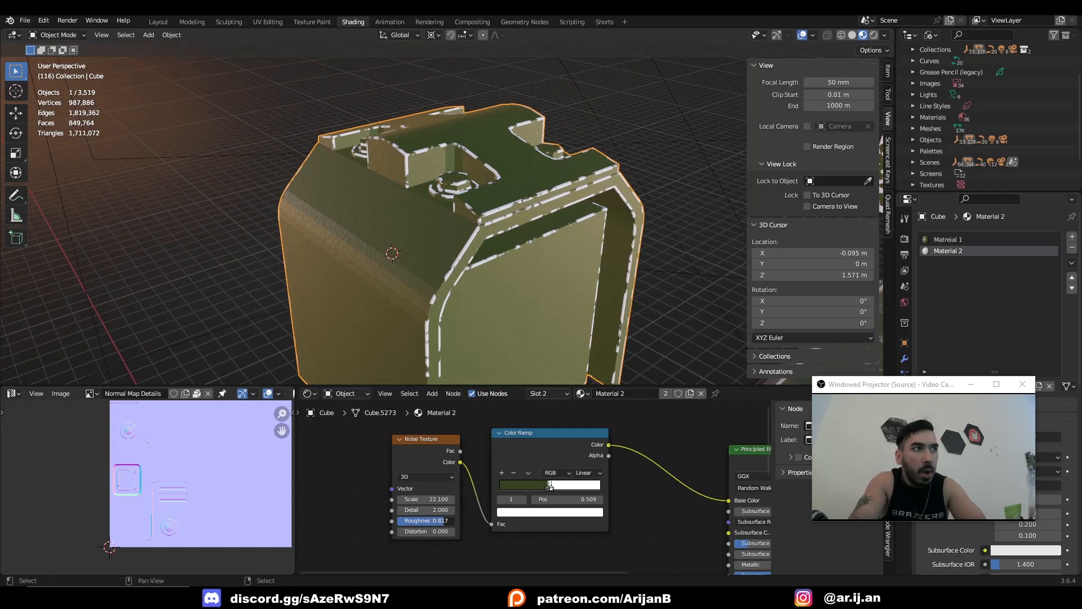
pyautogui.moveTo(441, 520); pyautogui.dragTo(453, 520)
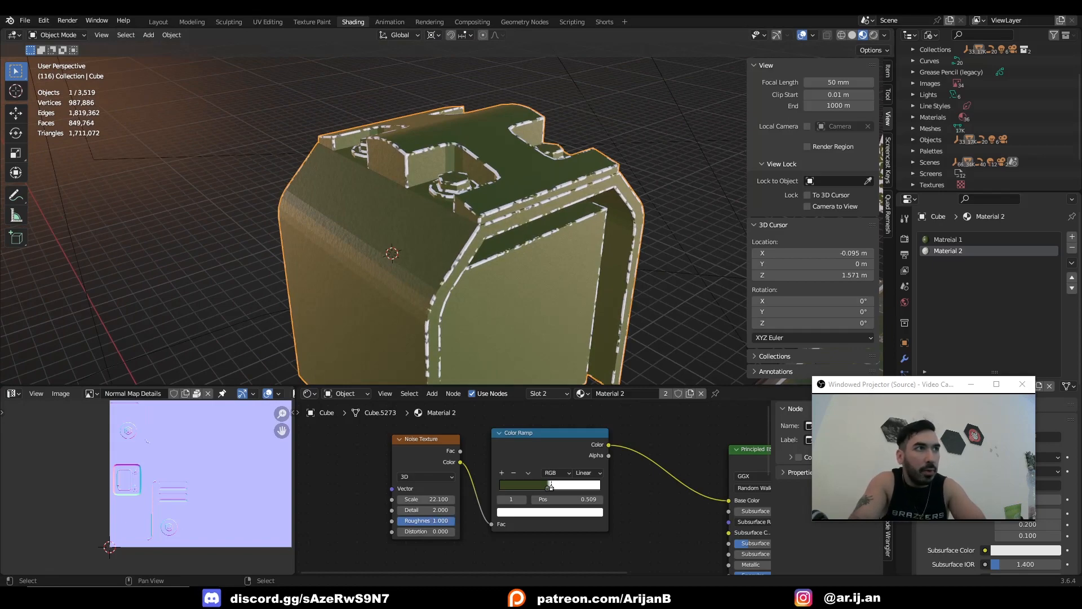
pyautogui.scroll(8, 493, 272)
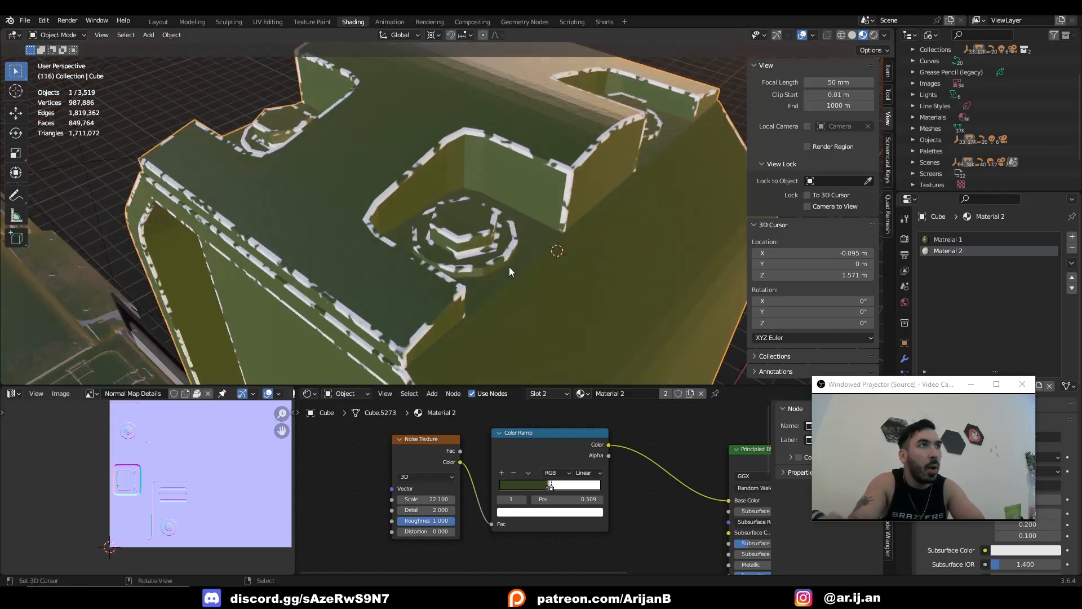
pyautogui.scroll(-6, 524, 260)
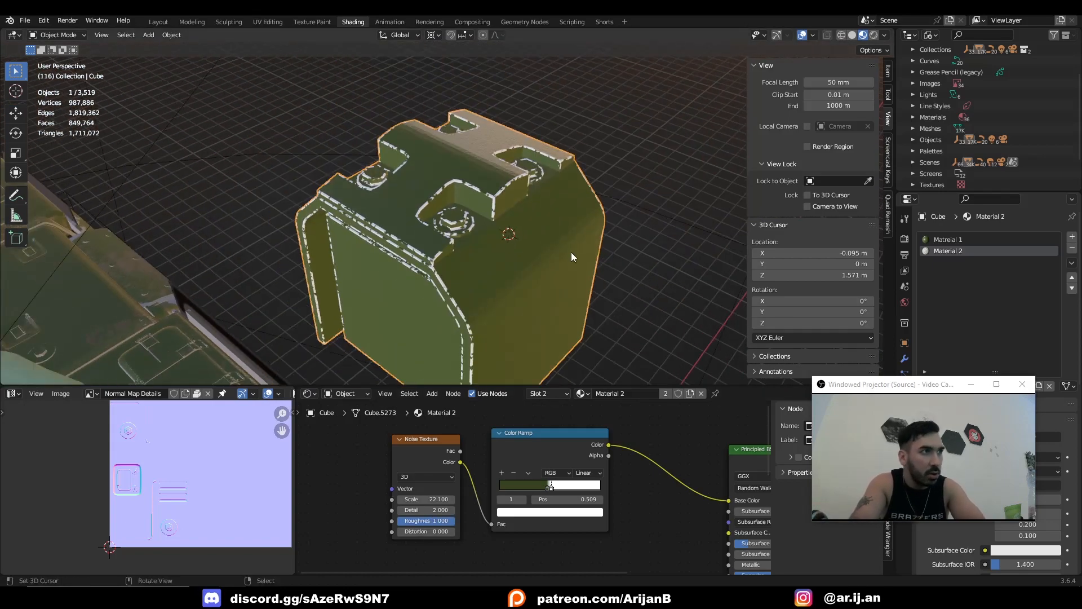
# - Link the Color Ramp's Color output to the Principled BSDF's Metallic input in Material 2
pyautogui.moveTo(553, 490); pyautogui.dragTo(530, 484, button='middle')
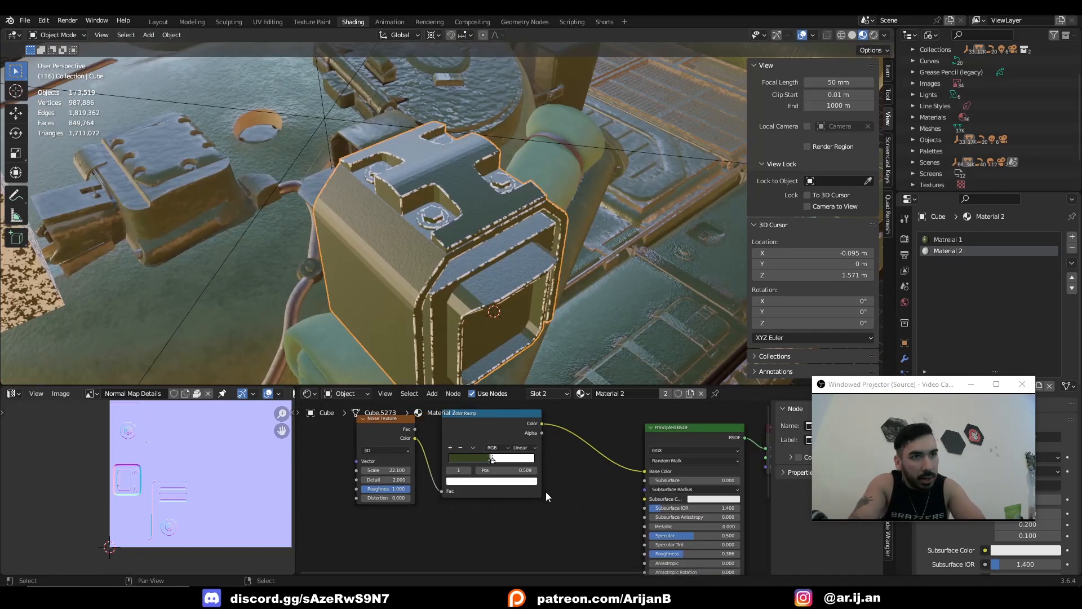
pyautogui.scroll(-1, 527, 452)
pyautogui.moveTo(523, 425); pyautogui.dragTo(495, 438, button='middle')
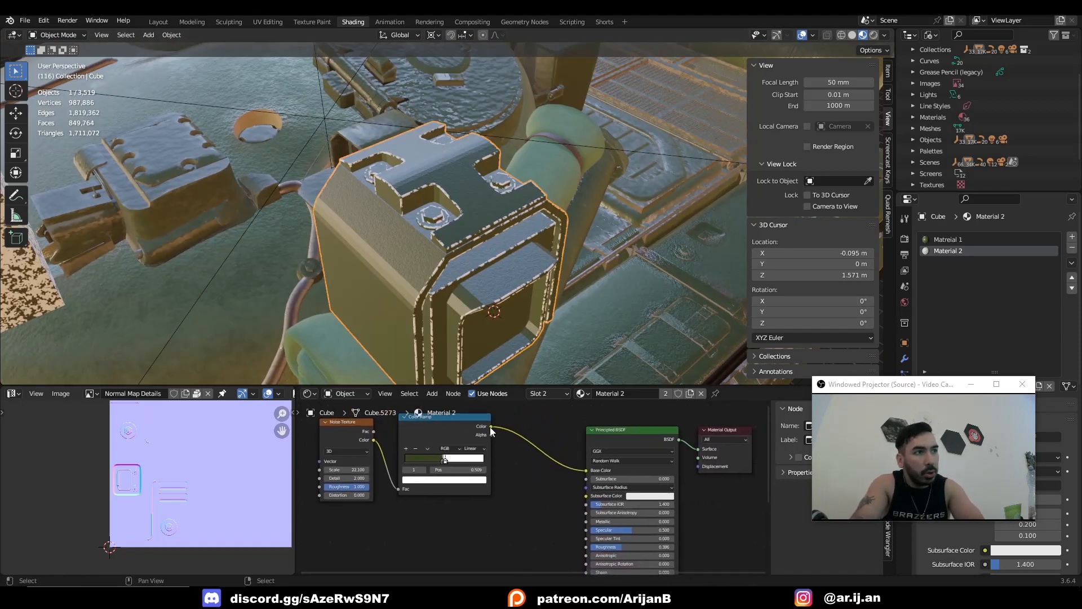
pyautogui.moveTo(490, 427); pyautogui.dragTo(492, 426)
pyautogui.moveTo(576, 519); pyautogui.dragTo(579, 516)
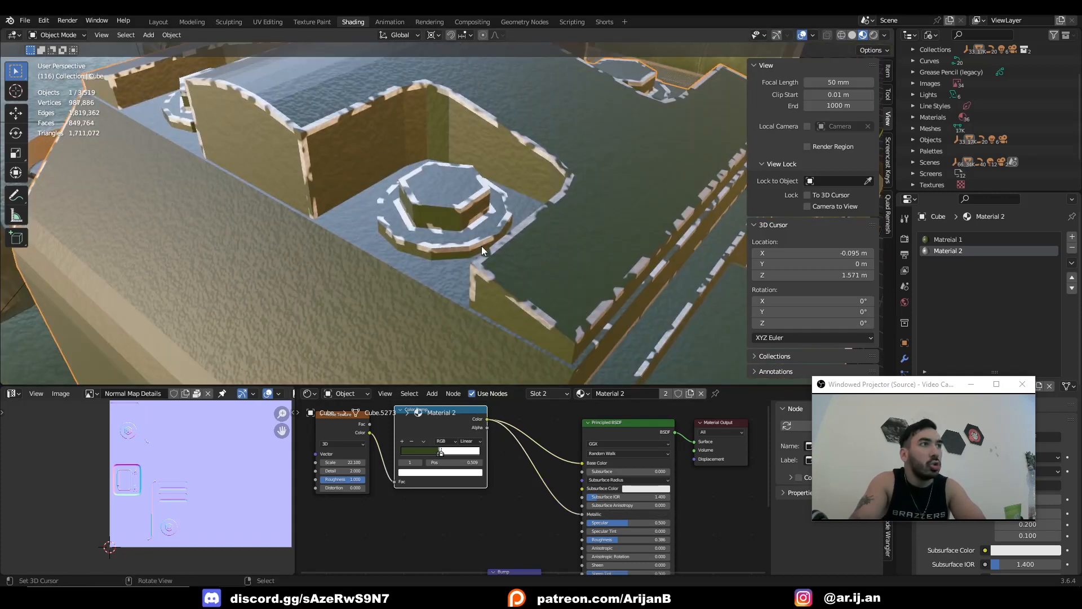
pyautogui.scroll(-3, 481, 246)
pyautogui.moveTo(481, 245); pyautogui.dragTo(430, 225, button='middle')
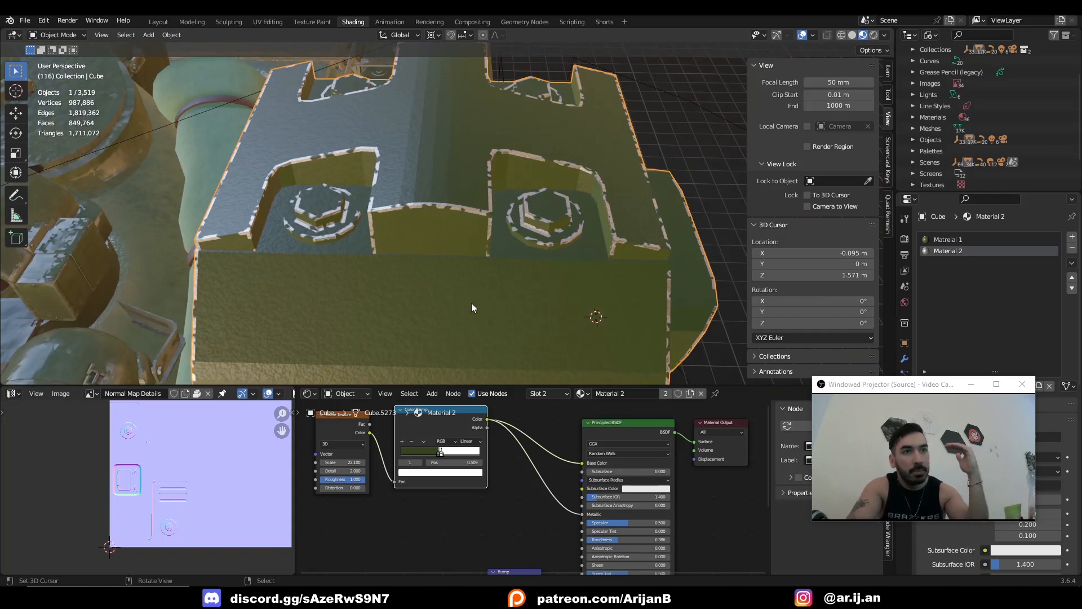
pyautogui.moveTo(471, 304); pyautogui.dragTo(496, 293, button='middle')
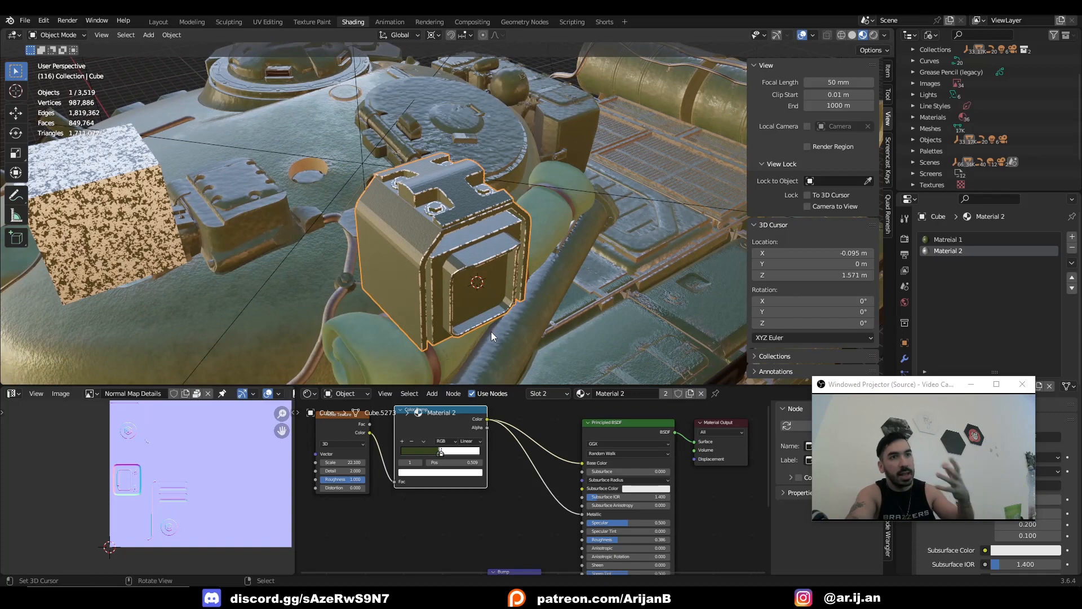
# - Apply Shade Smooth to the beveled tank box
pyautogui.press('KP_Decimal')
pyautogui.click(171, 34)
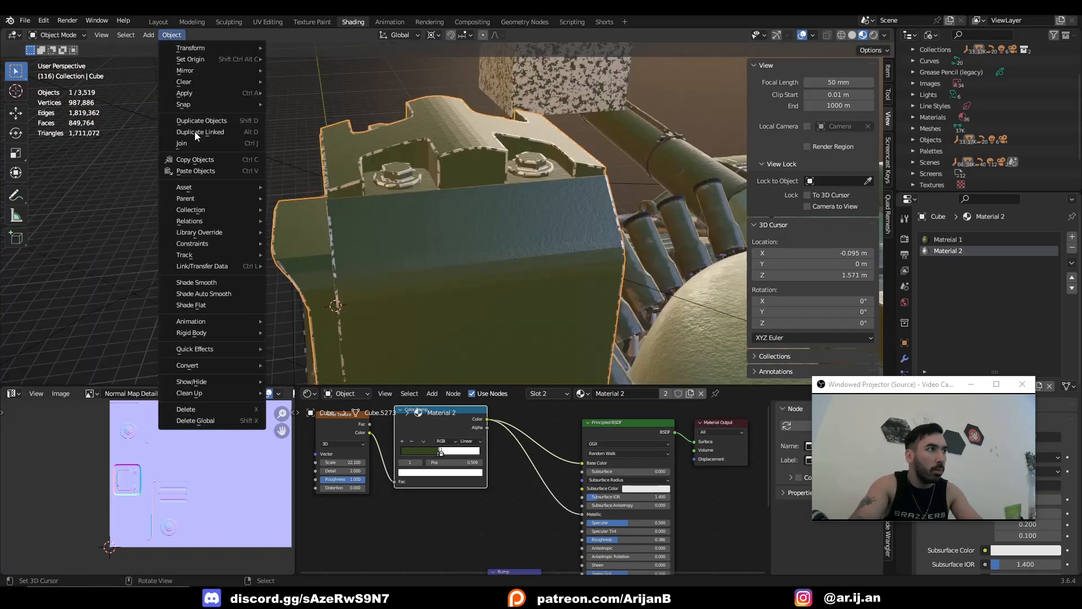
pyautogui.click(217, 282)
pyautogui.moveTo(451, 271); pyautogui.dragTo(558, 284, button='middle')
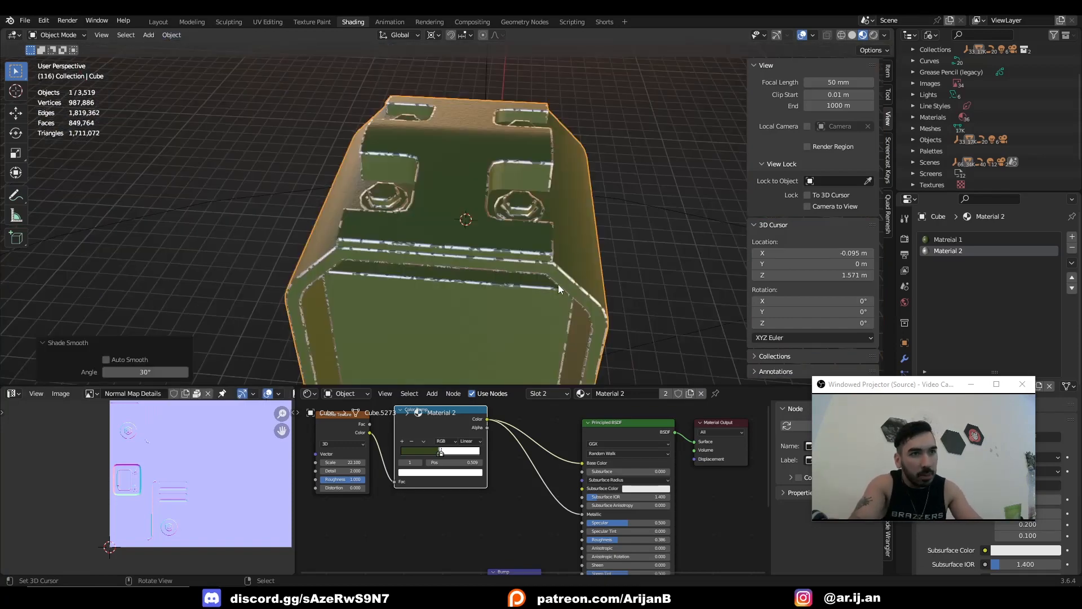
pyautogui.scroll(-6, 416, 309)
pyautogui.moveTo(416, 309); pyautogui.dragTo(492, 301, button='middle')
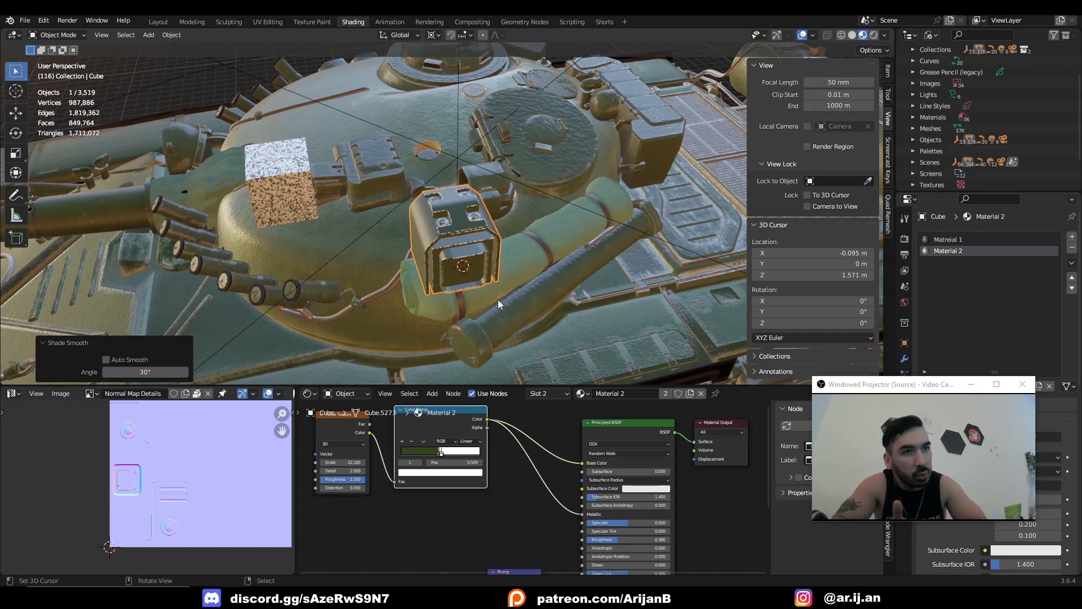
pyautogui.moveTo(498, 300); pyautogui.dragTo(544, 265, button='middle')
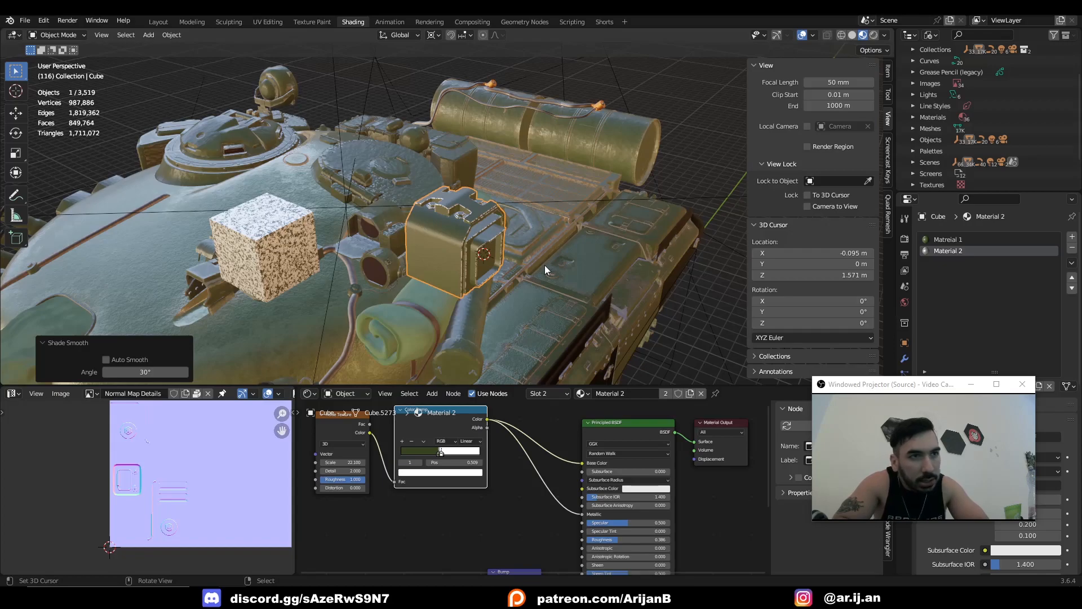